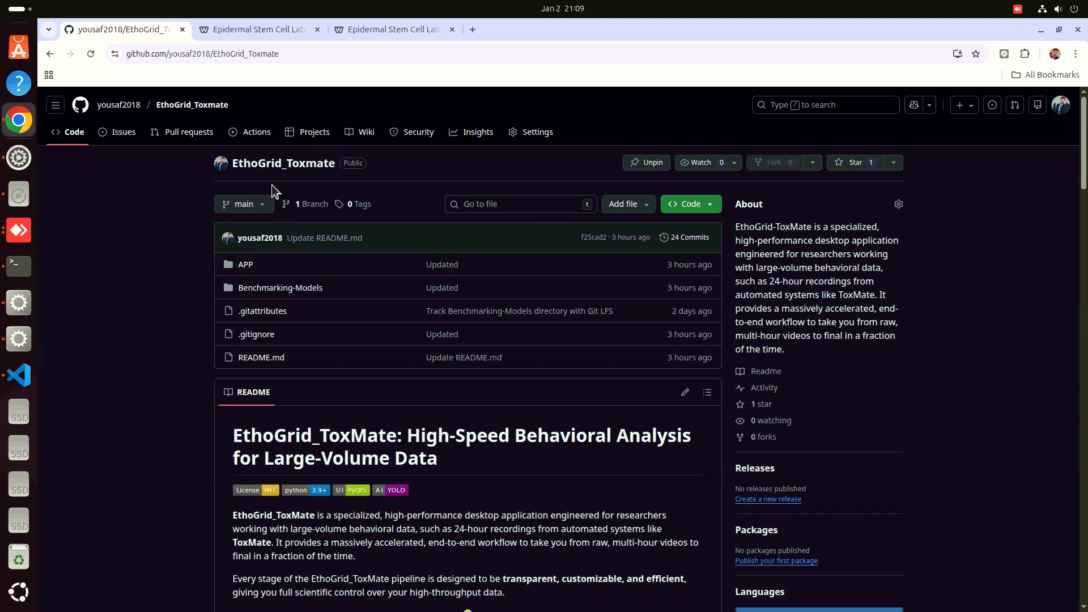
# Look through the Epidermal Stem Cell Lab's member list and the principal investigator's CV page.
pyautogui.click(399, 30)
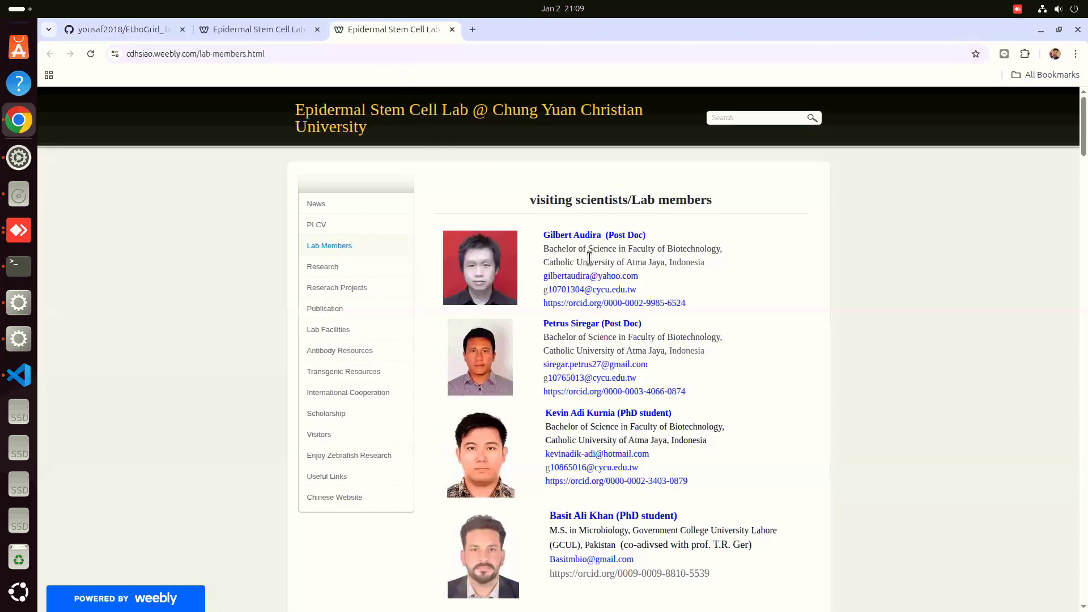
pyautogui.scroll(-3, 590, 274)
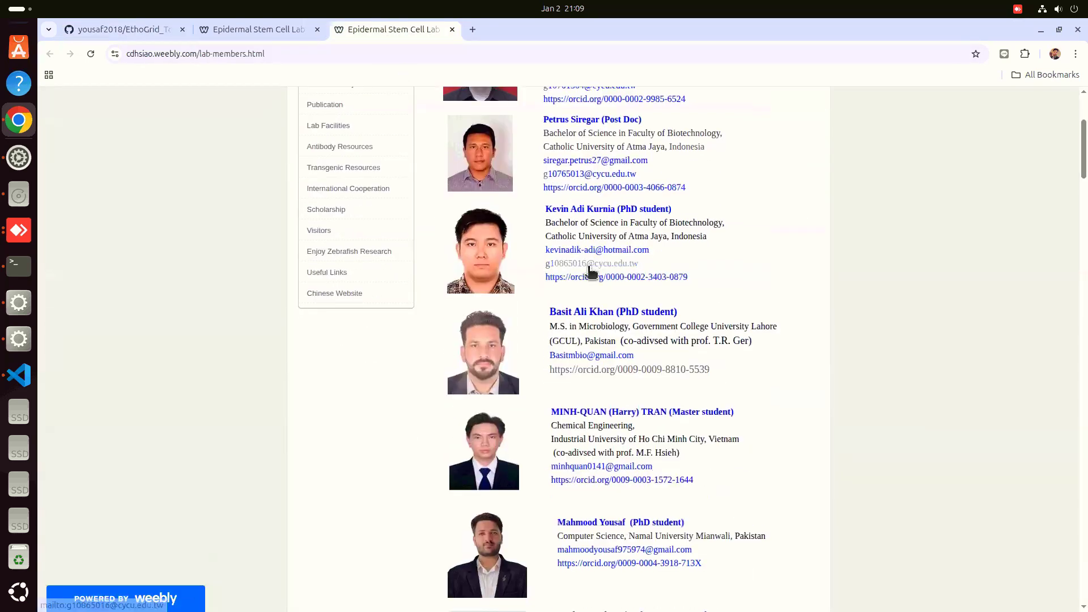
pyautogui.scroll(-2, 579, 315)
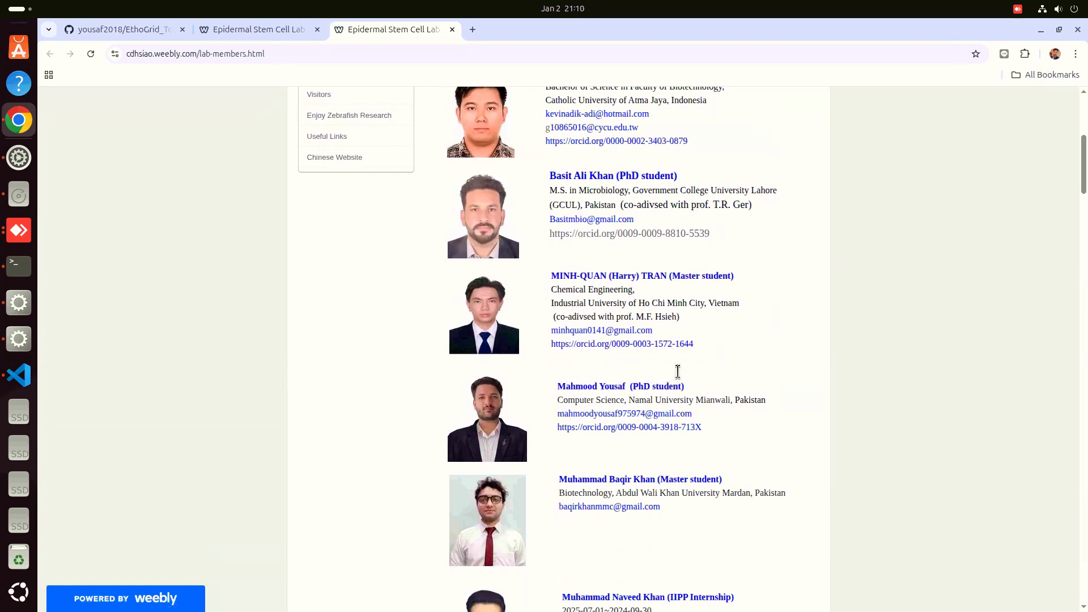
pyautogui.scroll(5, 675, 368)
pyautogui.click(260, 29)
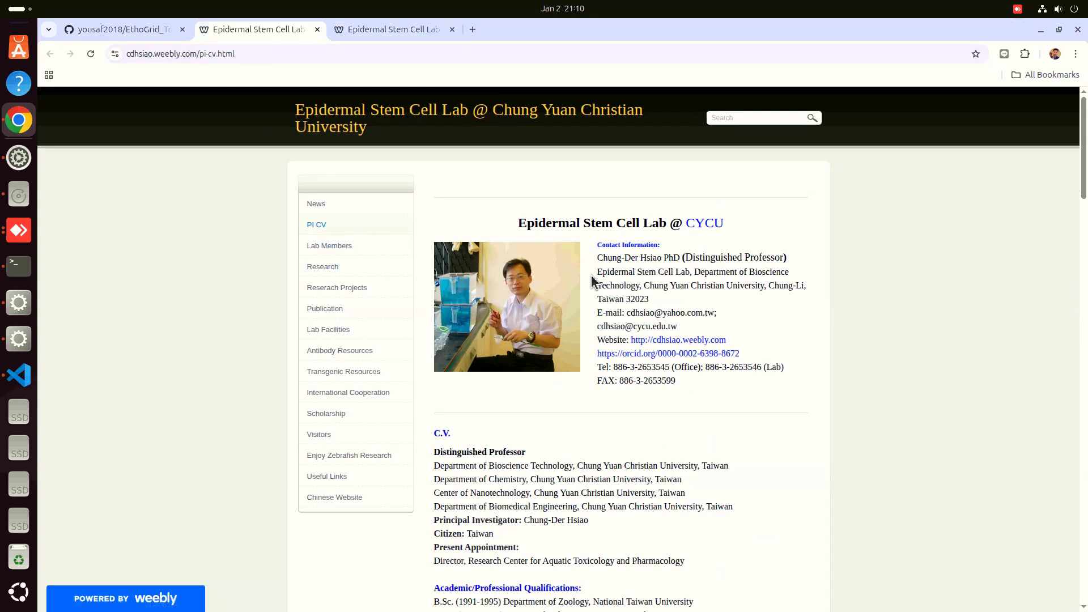
pyautogui.click(360, 32)
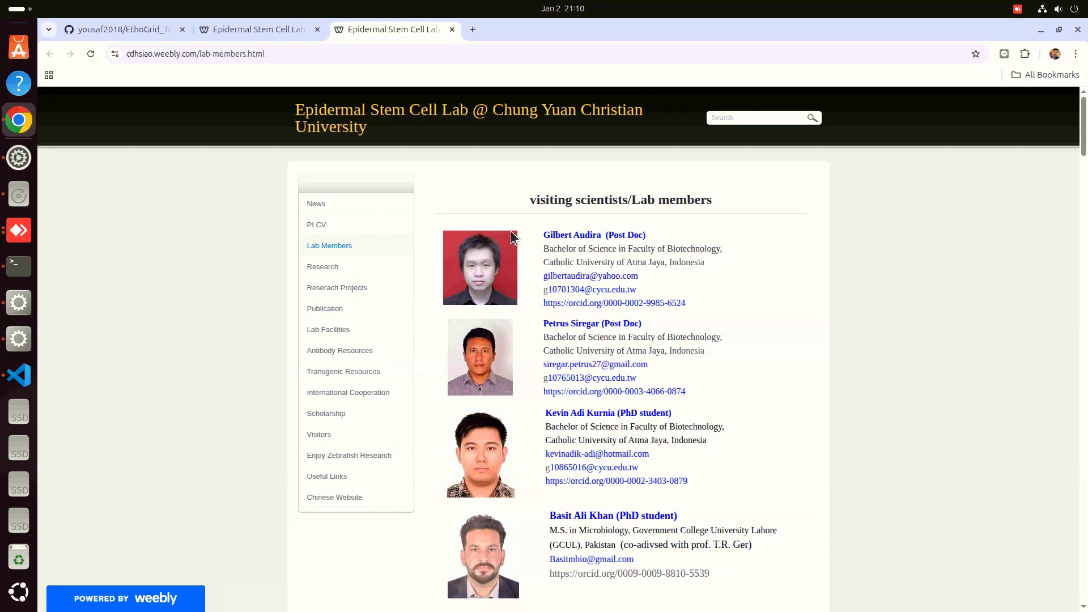
# Return to the EthoGrid_Toxmate repository and read through its README down to the Installation Guide.
pyautogui.click(85, 30)
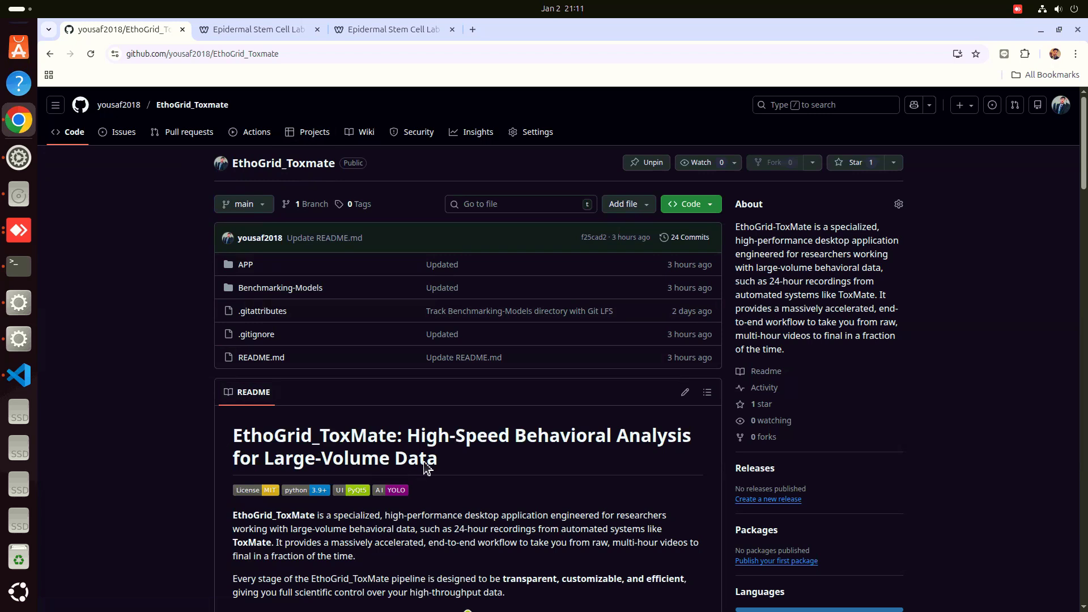
pyautogui.scroll(-4, 441, 417)
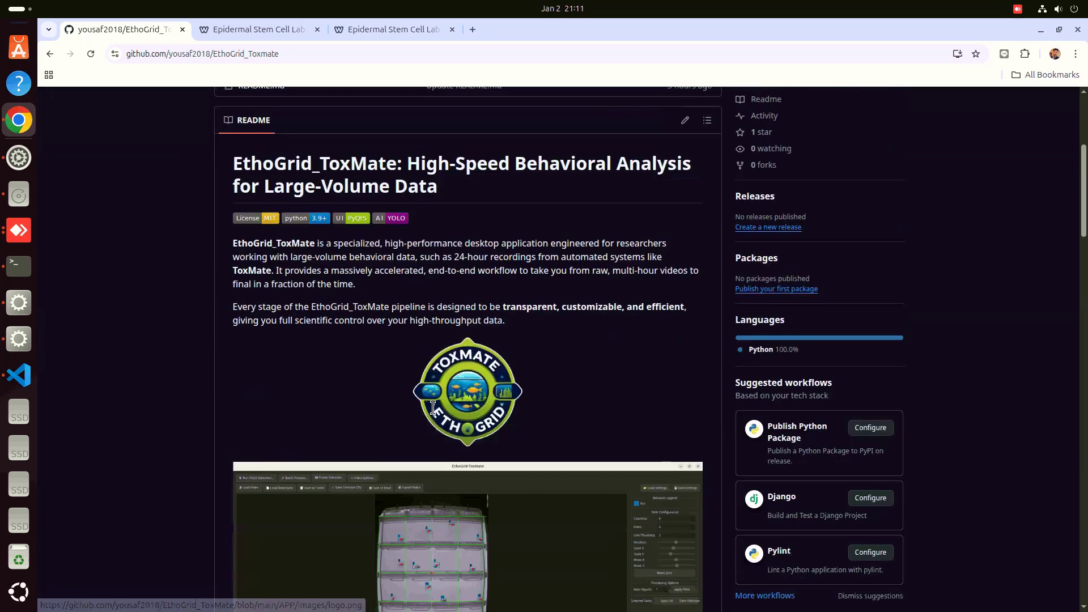
pyautogui.scroll(-6, 436, 411)
pyautogui.scroll(-11, 433, 407)
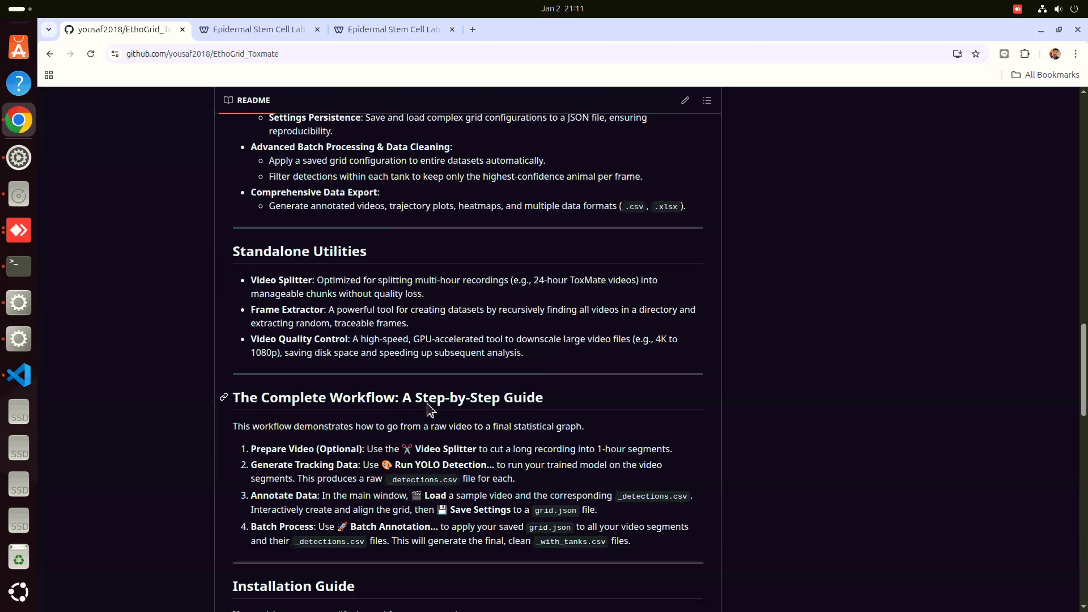
pyautogui.scroll(-6, 428, 407)
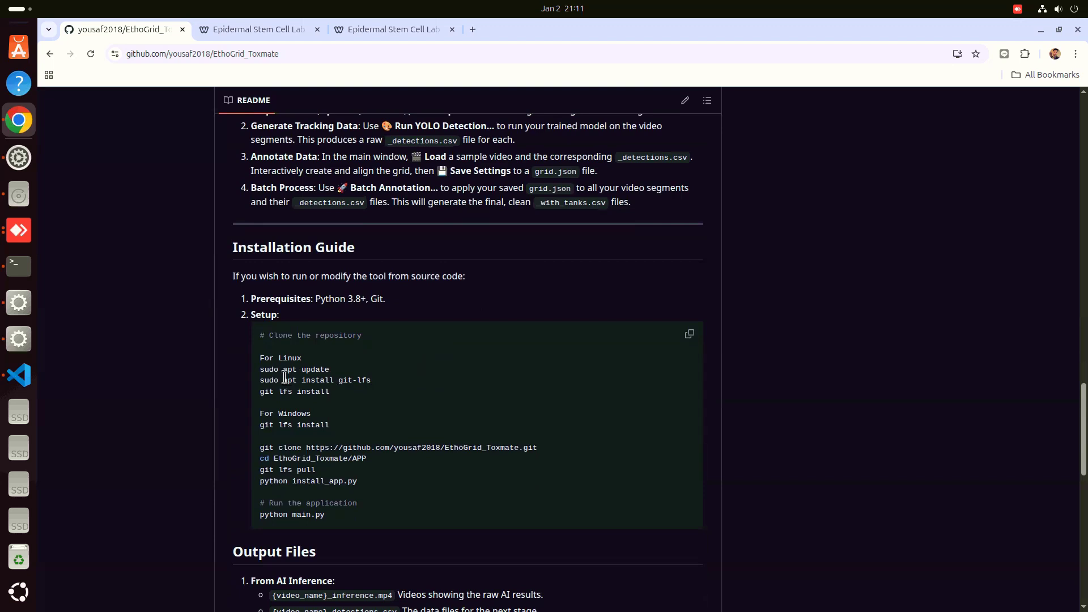
# Examine the Installation Guide's setup commands for Linux and Windows, including the repository clone and git lfs pull lines.
pyautogui.moveTo(262, 371); pyautogui.dragTo(324, 391)
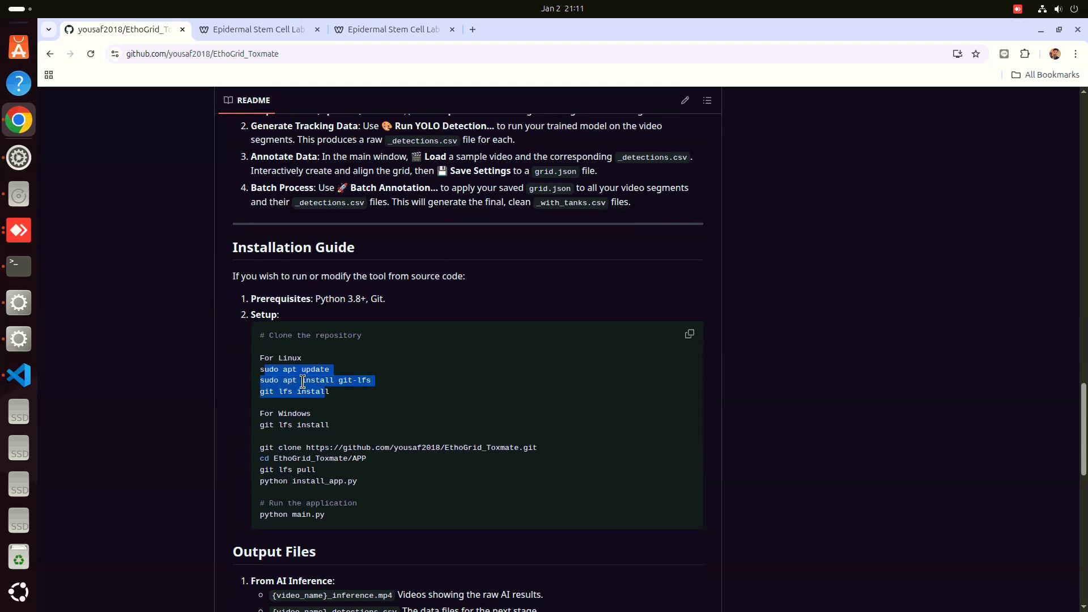
pyautogui.moveTo(260, 425); pyautogui.dragTo(330, 425)
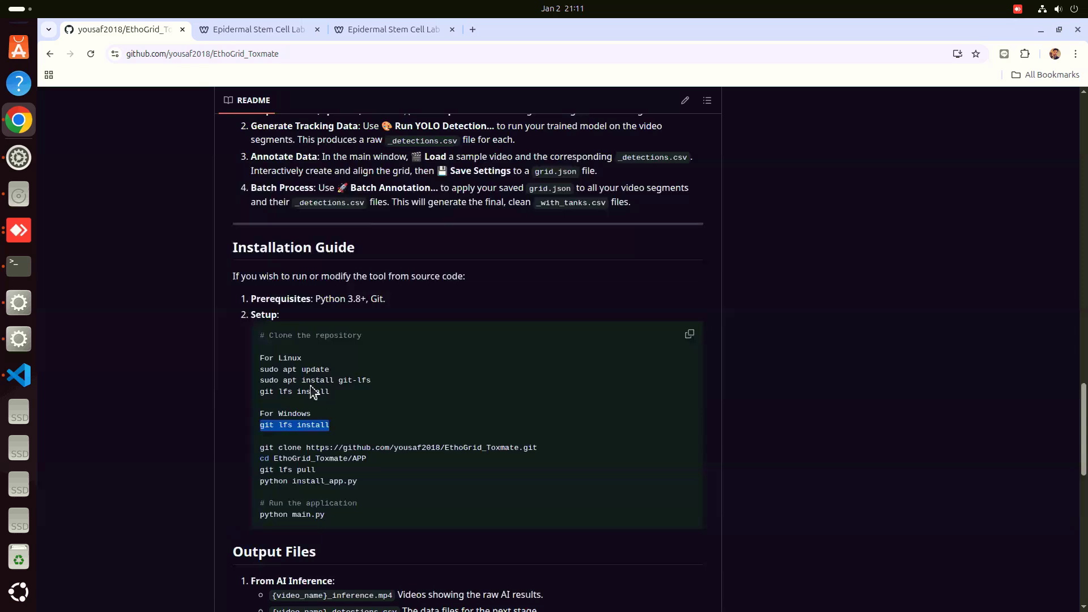
pyautogui.tripleClick(385, 446)
pyautogui.click(385, 447)
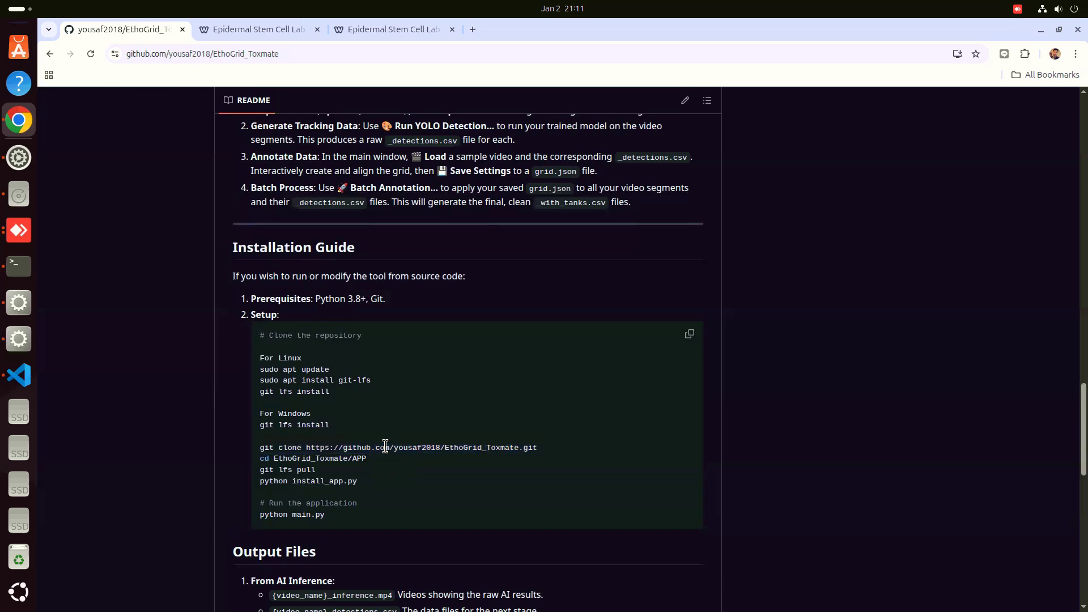
pyautogui.moveTo(260, 448); pyautogui.dragTo(536, 457)
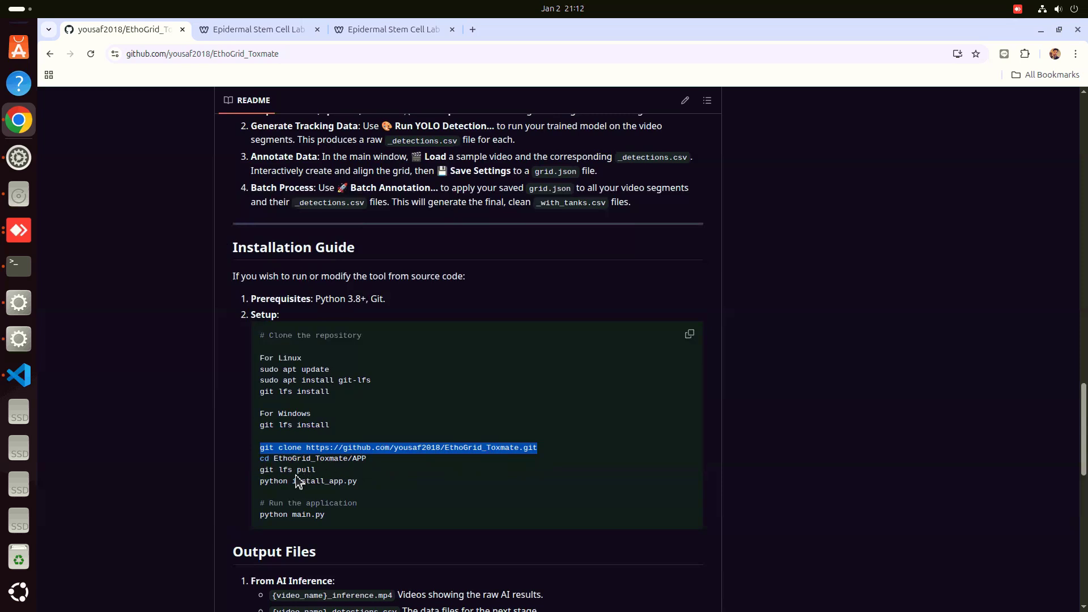
pyautogui.moveTo(312, 470); pyautogui.dragTo(265, 470)
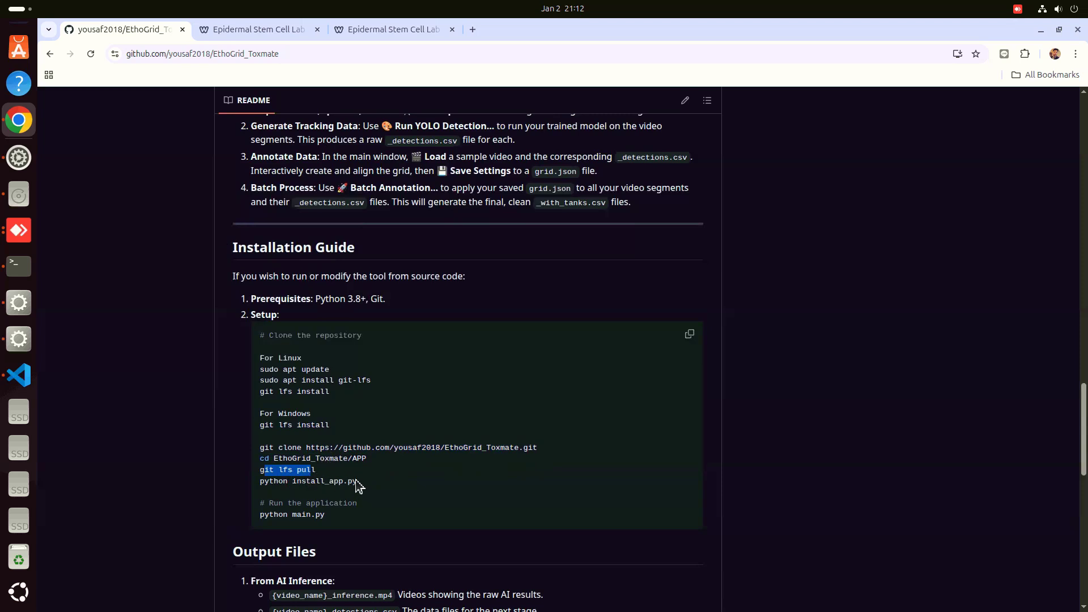
pyautogui.doubleClick(471, 447)
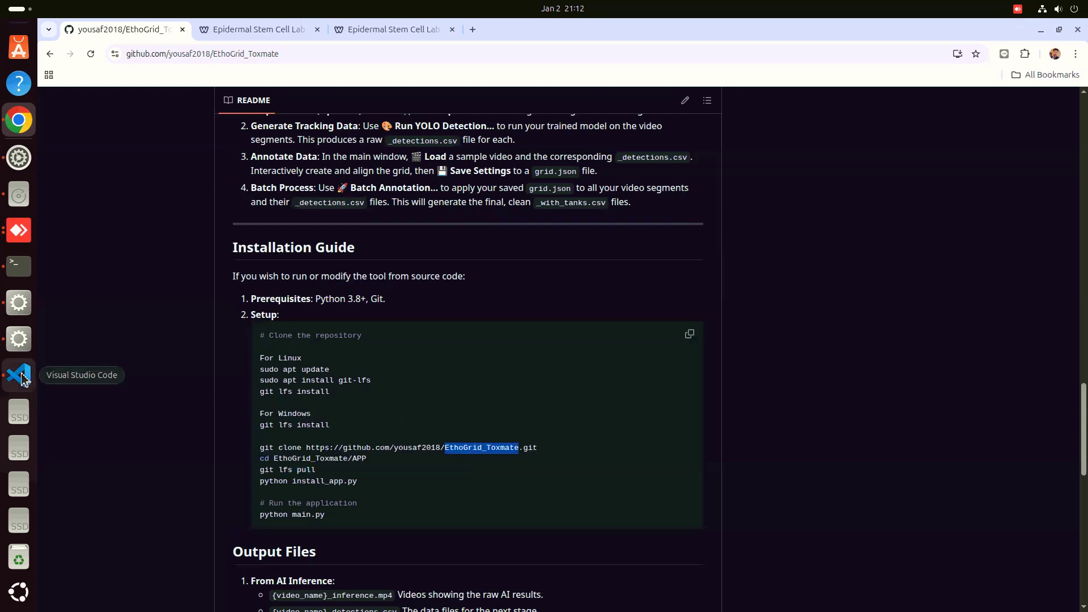
# Switch to Visual Studio Code and examine the contents of the Benchmarking-Models folder and its model-benchmarking-results subfolder.
pyautogui.click(24, 378)
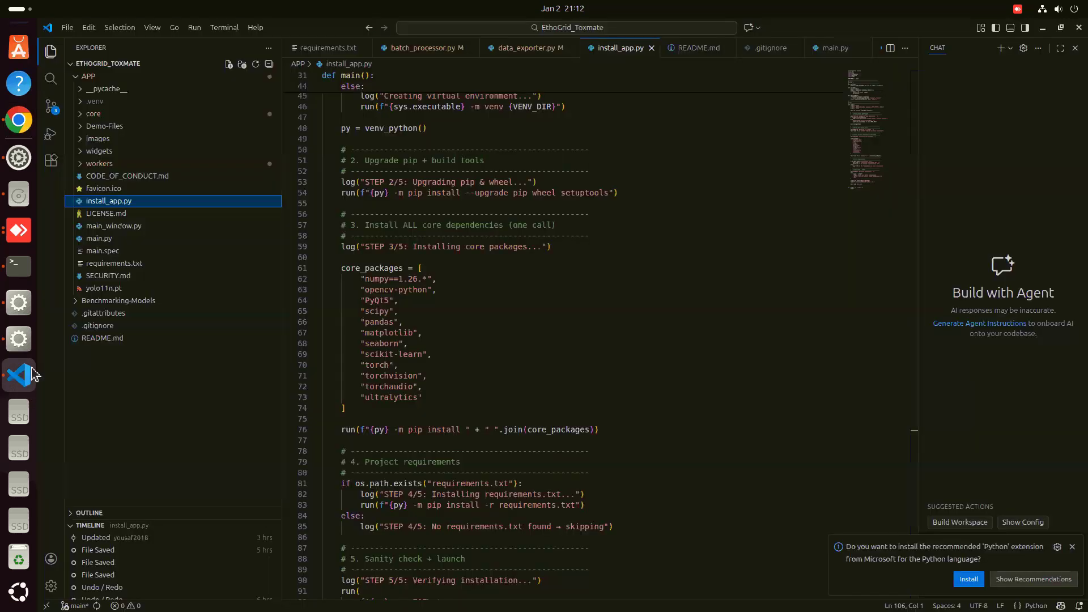
pyautogui.click(102, 77)
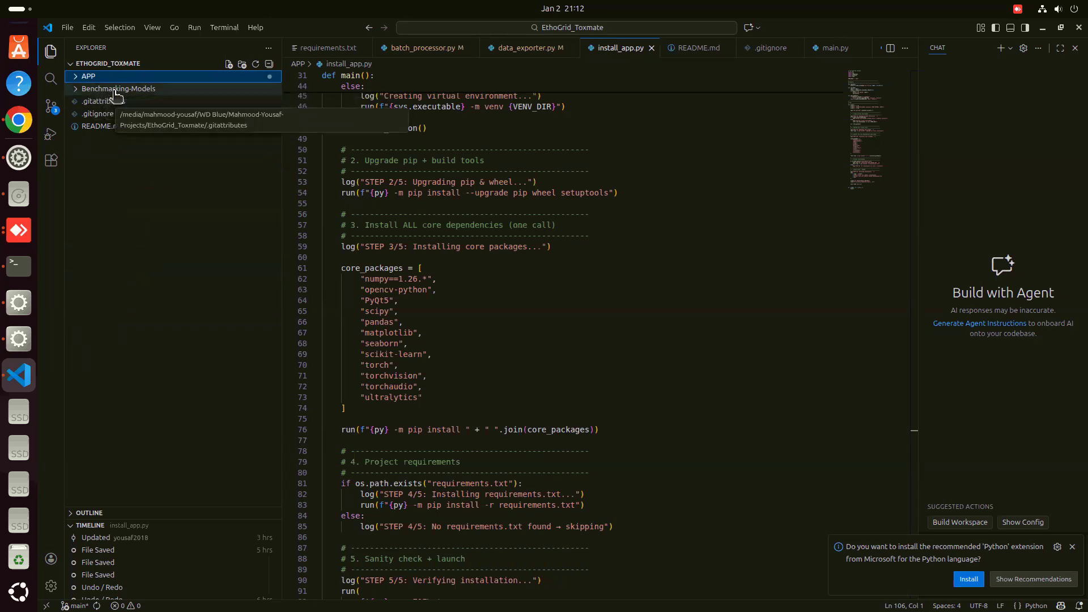
pyautogui.click(114, 90)
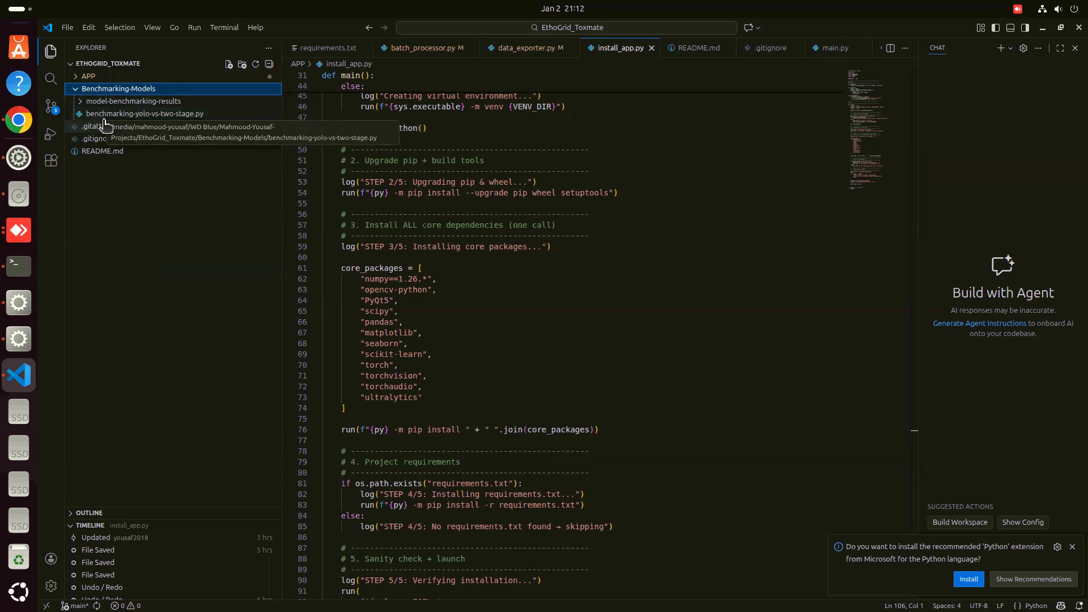
pyautogui.click(106, 102)
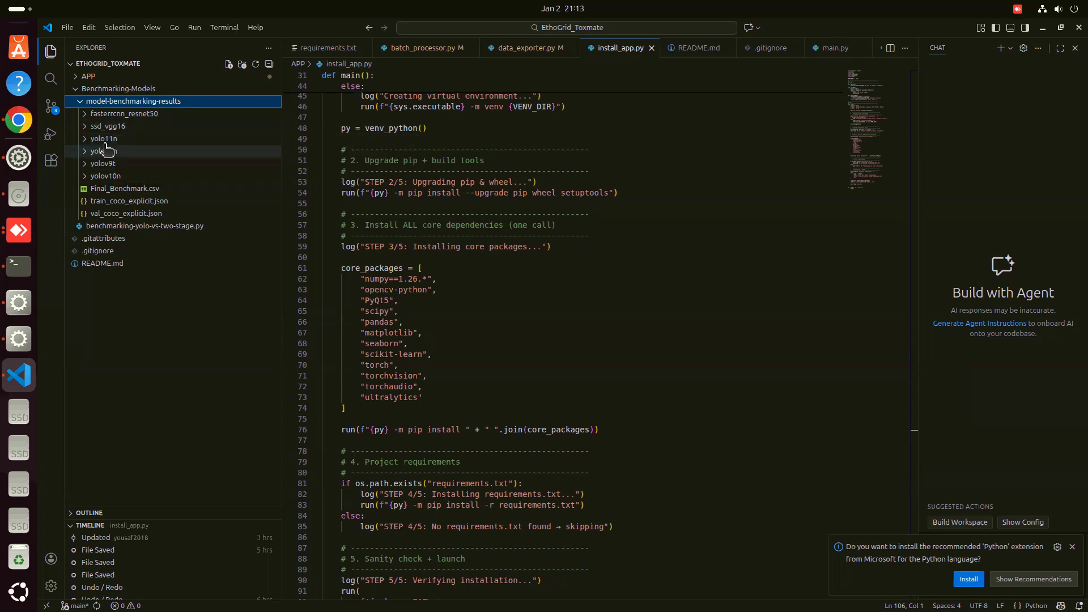
pyautogui.click(93, 103)
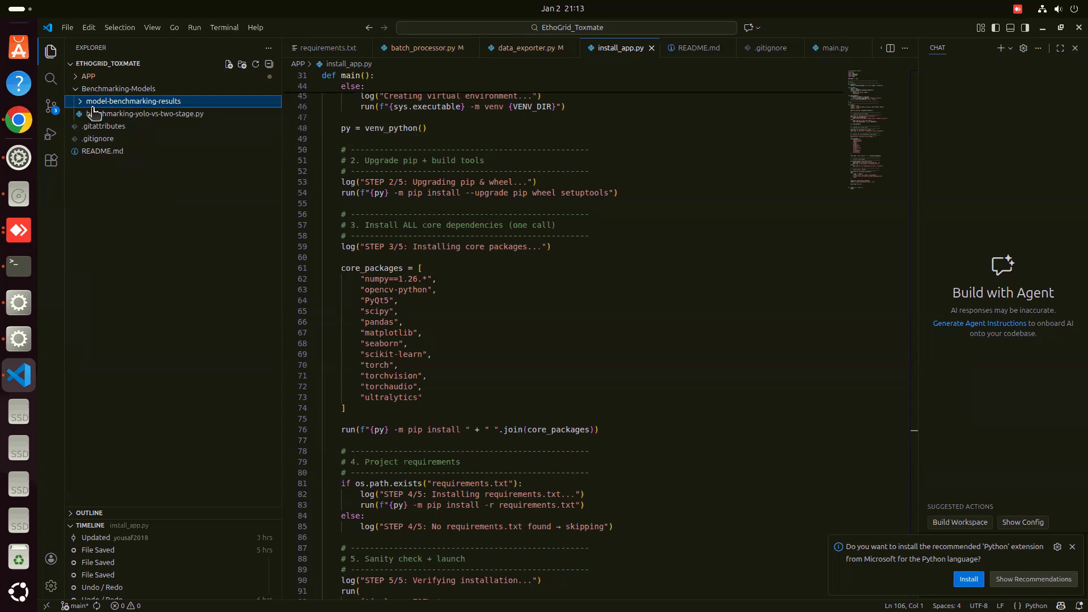
pyautogui.click(76, 89)
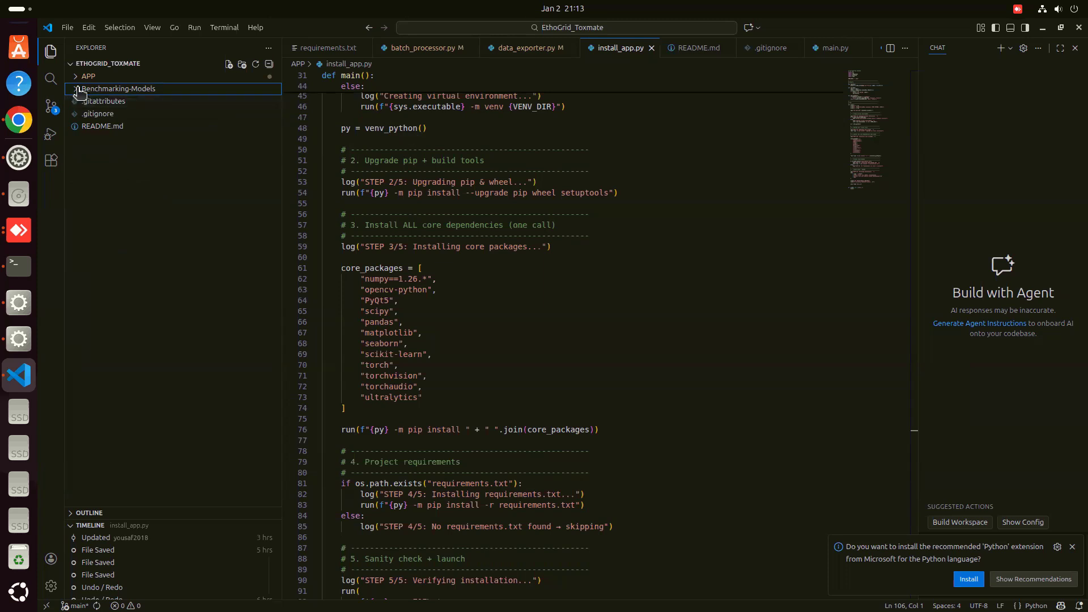
# Expand the APP folder and view install_app.py and requirements.txt.
pyautogui.click(79, 79)
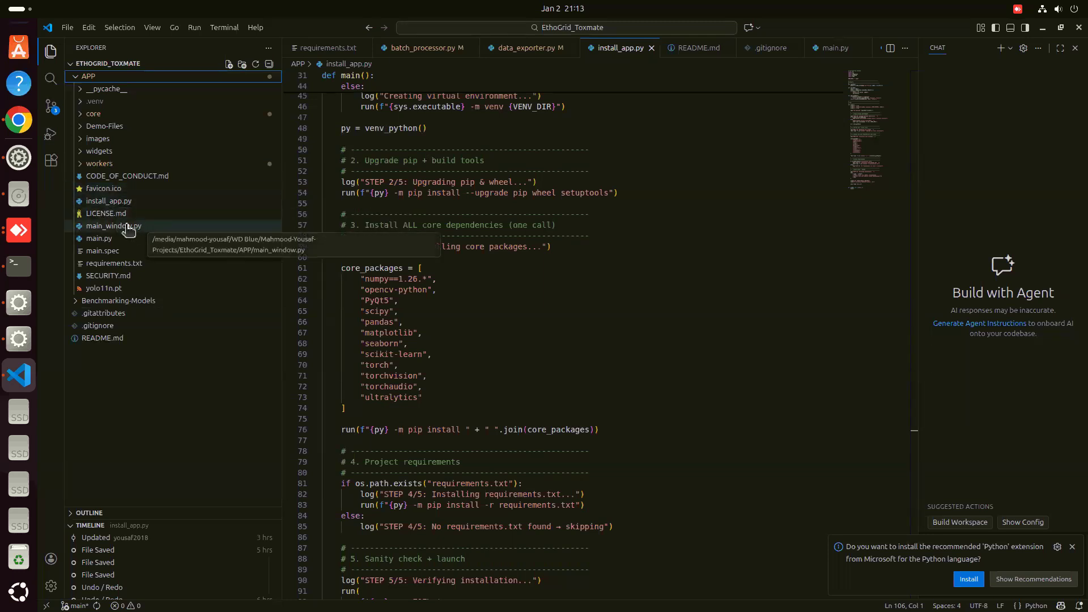
pyautogui.click(112, 203)
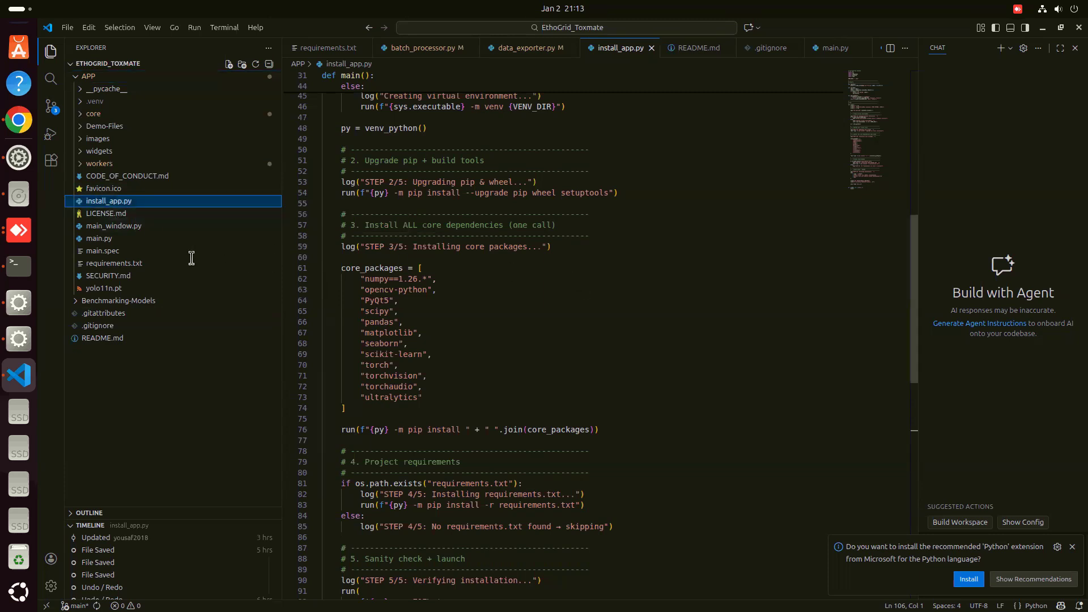
pyautogui.click(117, 264)
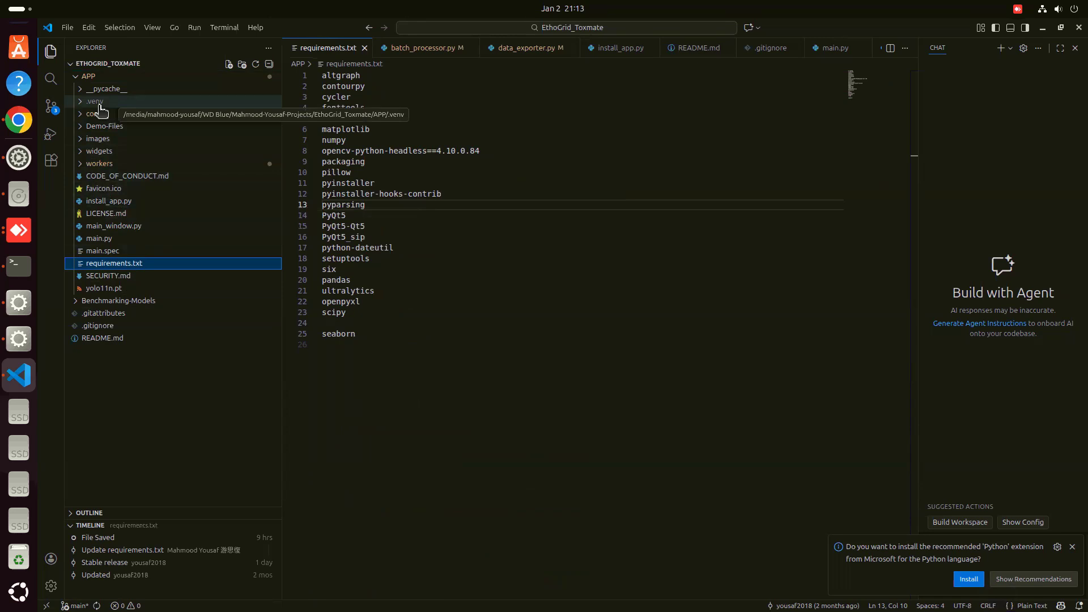
# Switch to the terminal and activate the project's virtual environment with source .venv/bin/activate.
pyautogui.click(19, 266)
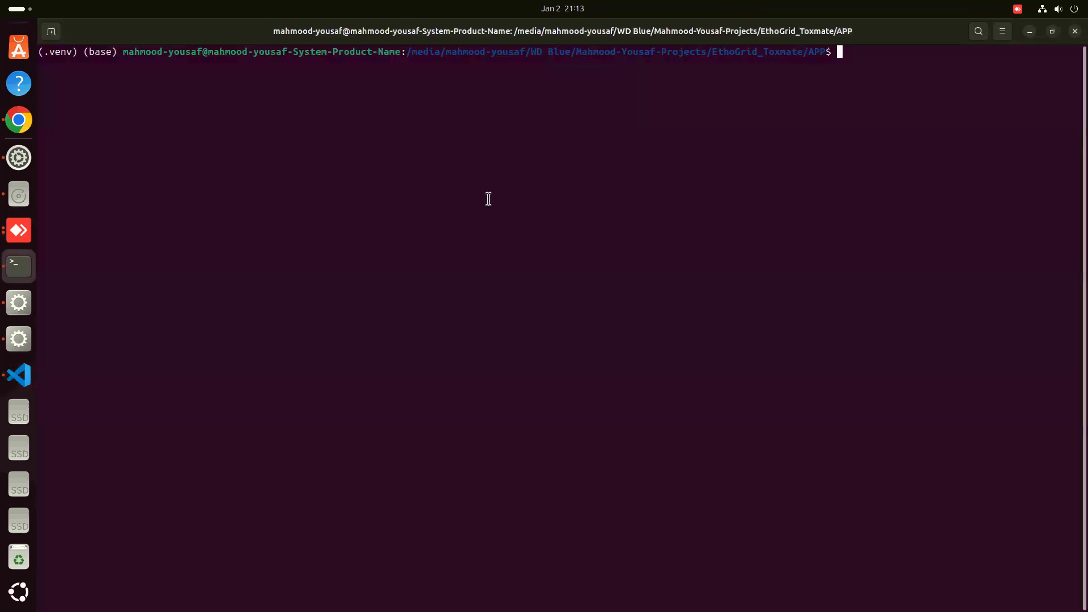
pyautogui.write('source .venv/bin/activate')
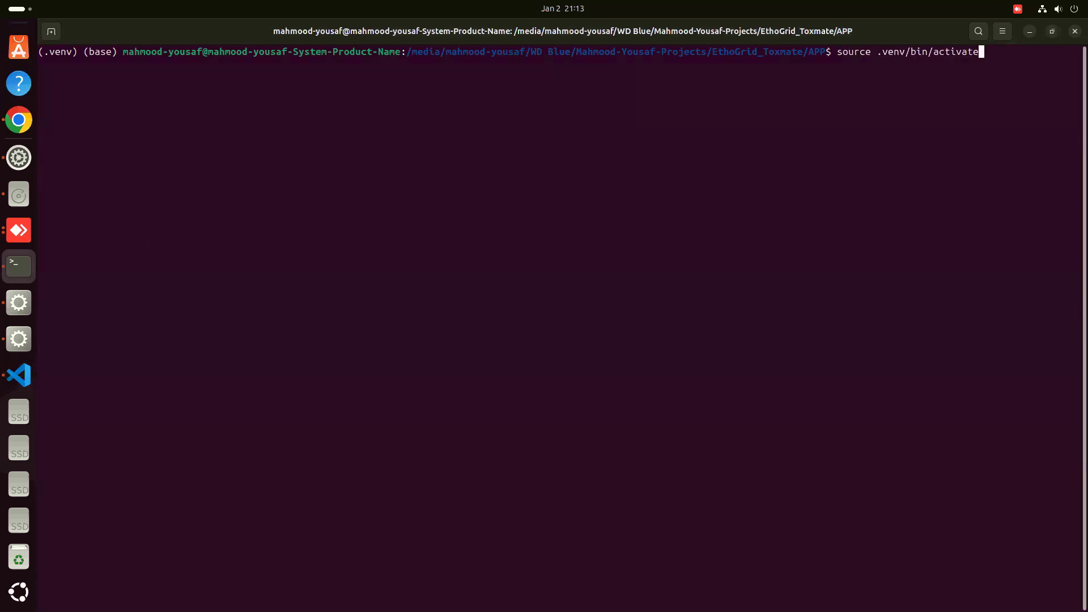
pyautogui.press('Return')
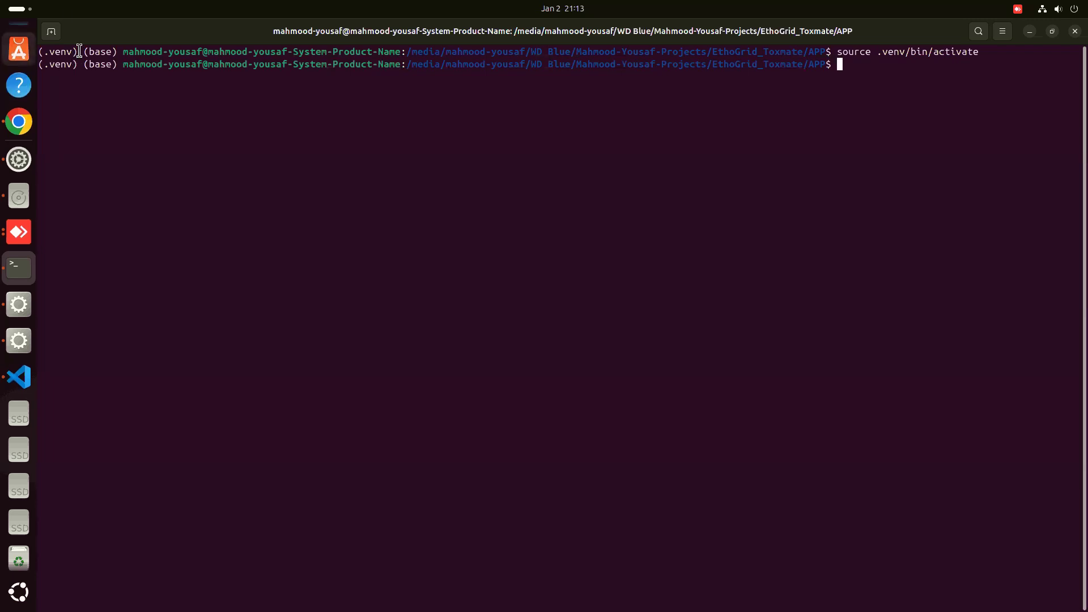
pyautogui.moveTo(77, 64); pyautogui.dragTo(43, 64)
pyautogui.click(643, 105)
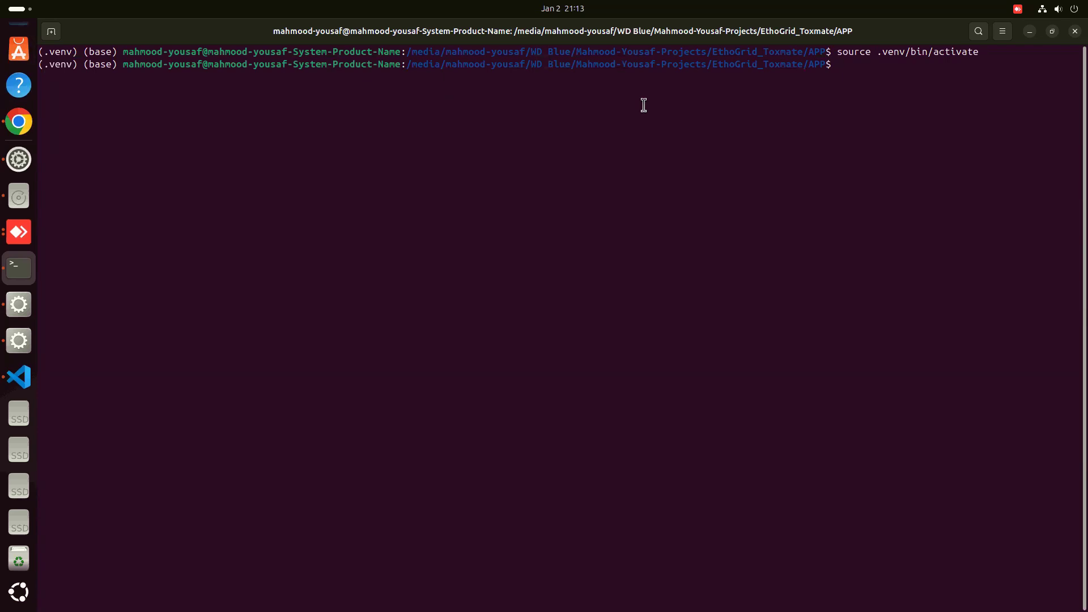
# Run nvidia-smi and examine the GPU driver, CUDA and process information.
pyautogui.write('nvidia-smi')
pyautogui.press('Return')
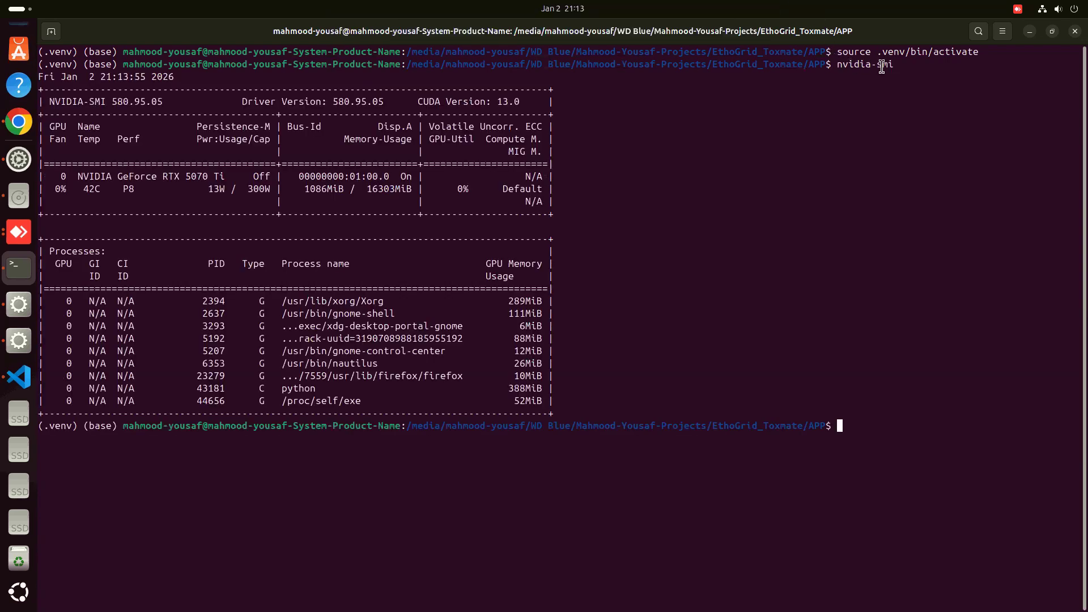
pyautogui.moveTo(569, 402); pyautogui.dragTo(798, 85)
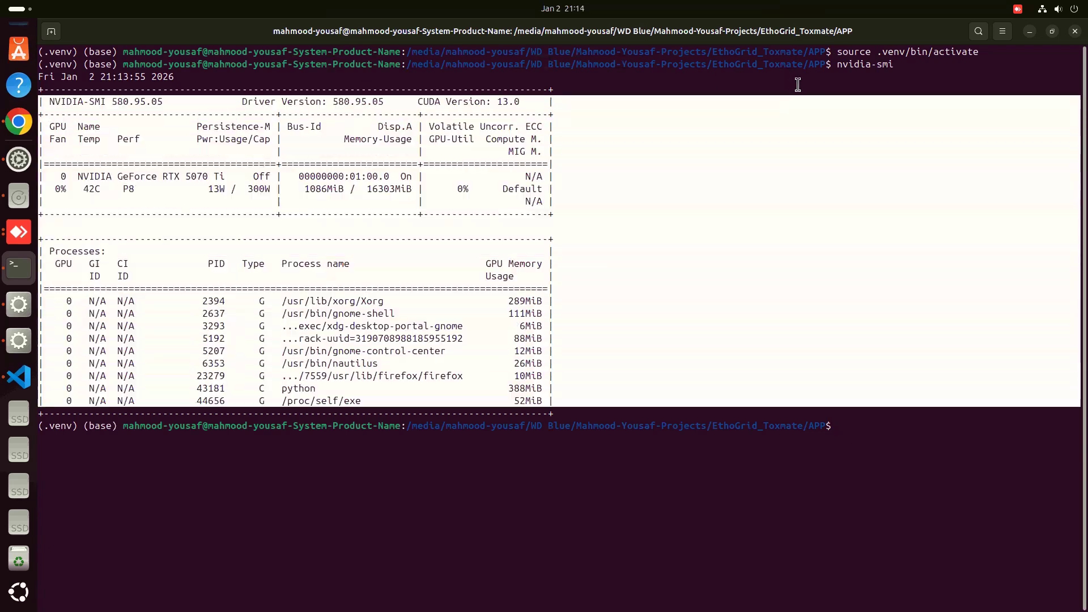
pyautogui.click(613, 129)
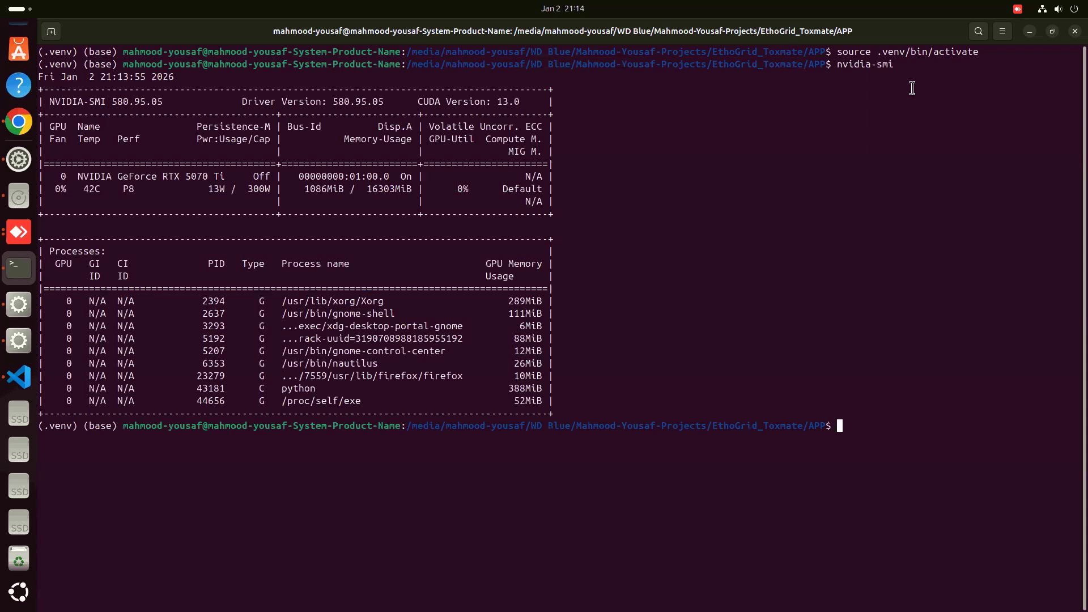
pyautogui.moveTo(702, 391); pyautogui.dragTo(842, 63)
pyautogui.click(822, 79)
# Launch EthoGrid-ToxMate from the APP folder with python main.py and maximize its window.
pyautogui.write('python main.py')
pyautogui.moveTo(712, 426); pyautogui.dragTo(821, 426)
pyautogui.click(907, 433)
pyautogui.press('Return')
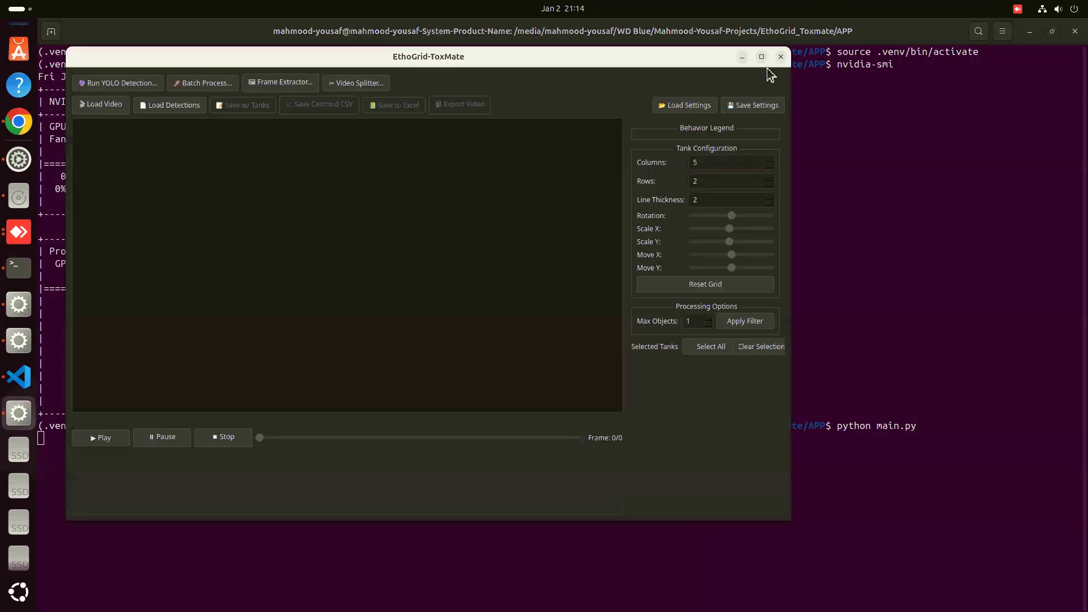
pyautogui.click(761, 56)
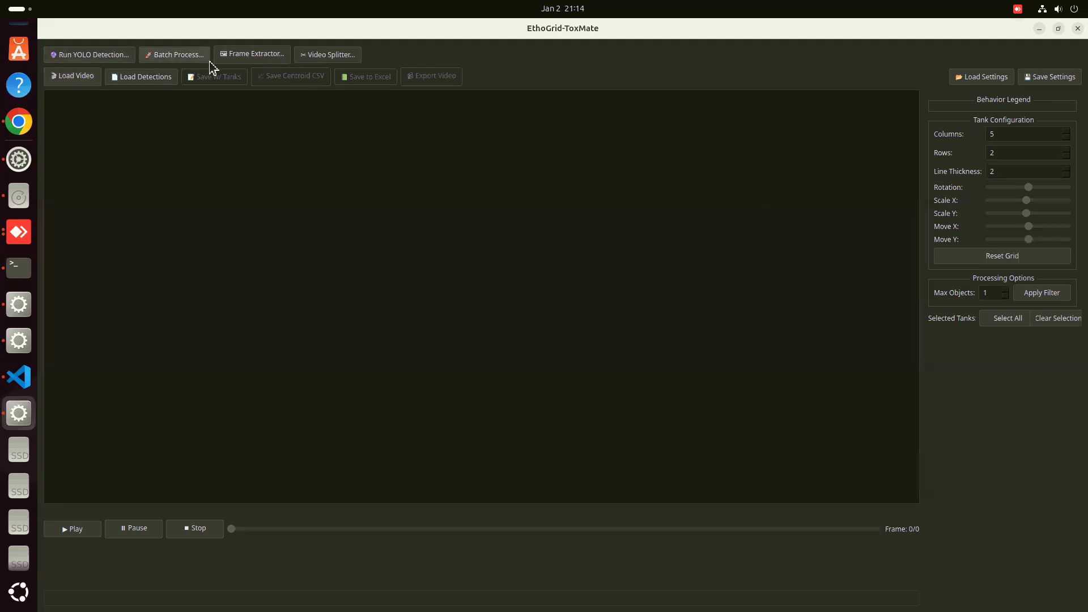
# View the options of the Frame Extractor and Video Splitter tools.
pyautogui.click(256, 56)
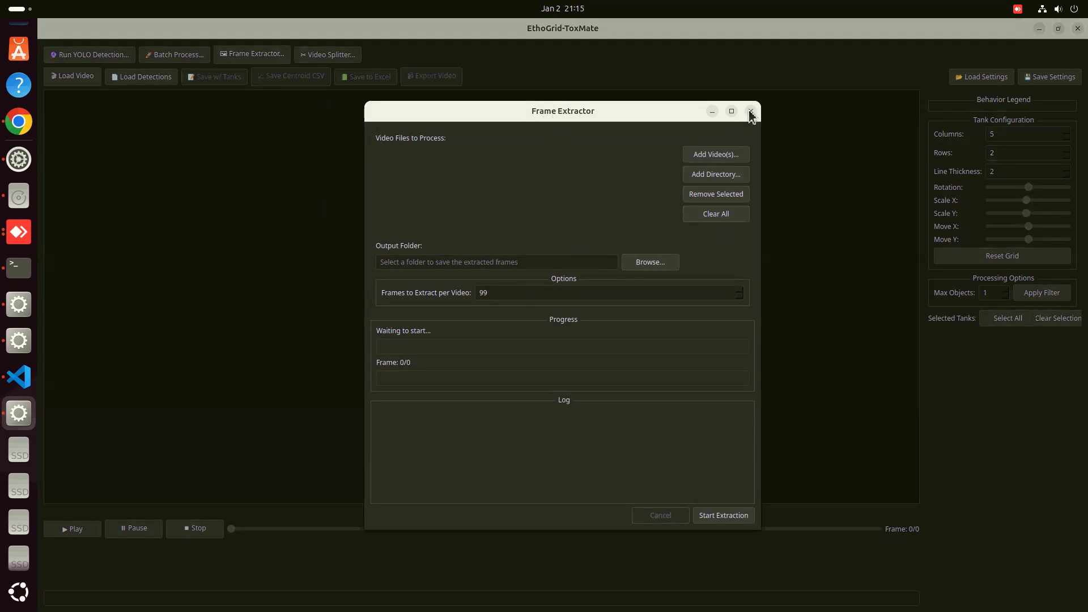
pyautogui.click(712, 111)
pyautogui.click(326, 57)
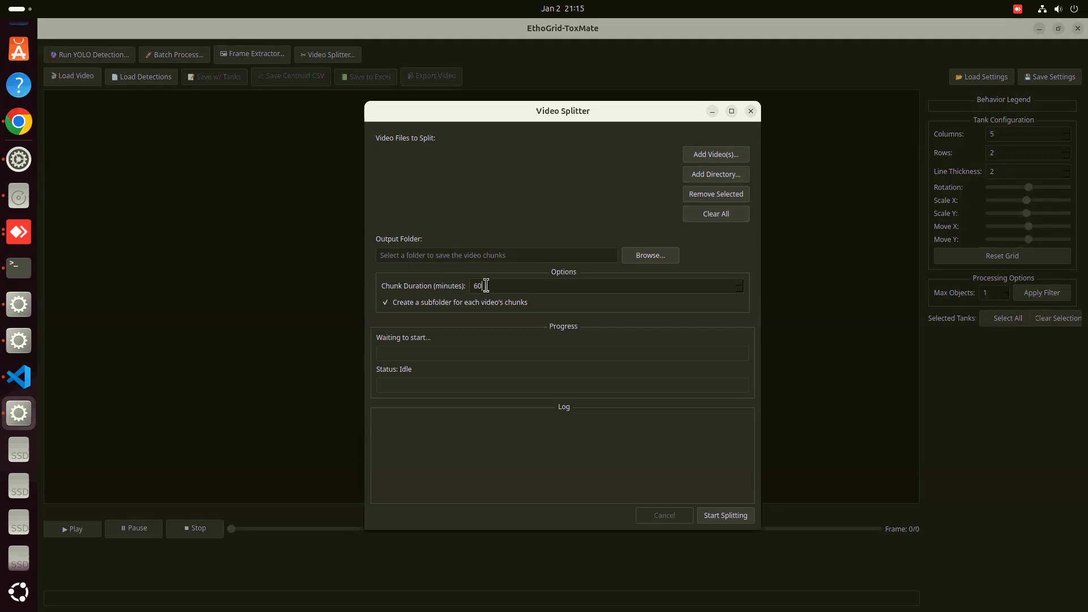
# Close the Video Splitter and add video_part_01_part_03.mp4 from the Demo-Files folder to the YOLO Detection tool.
pyautogui.click(749, 111)
pyautogui.click(83, 55)
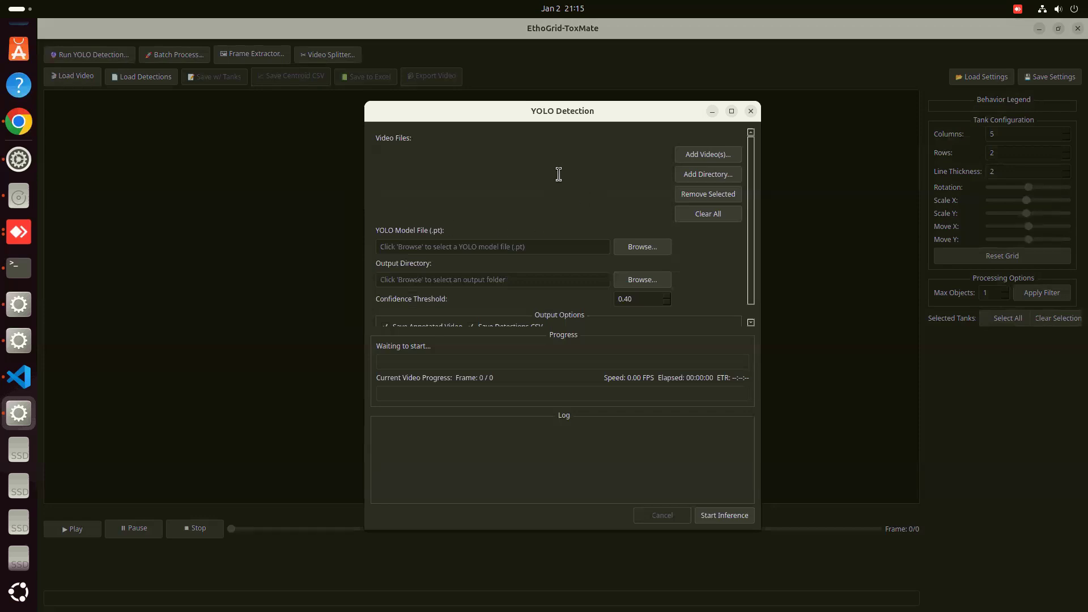
pyautogui.click(701, 159)
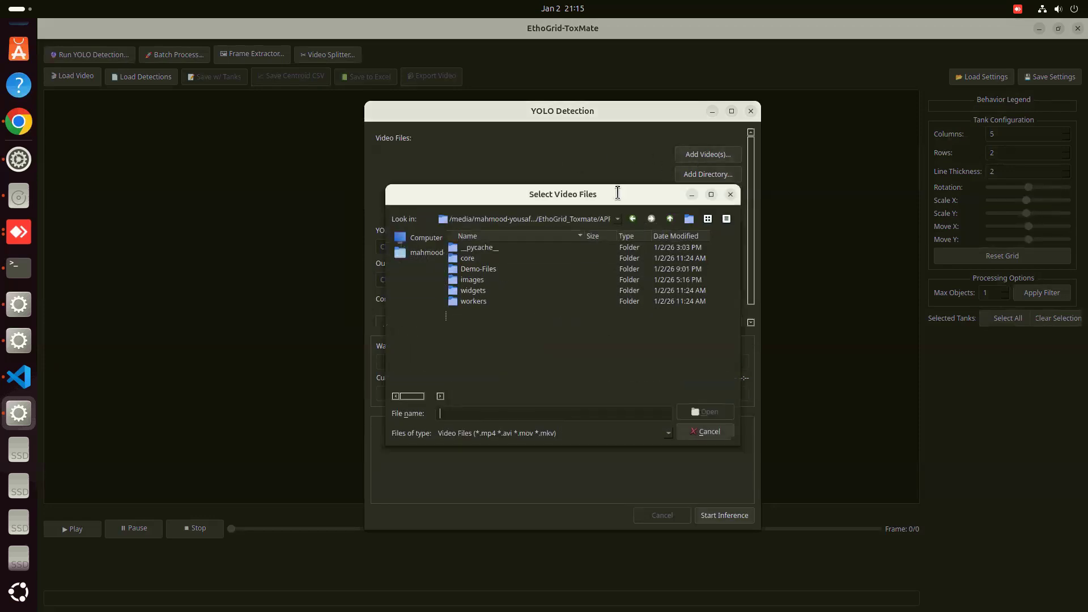
pyautogui.doubleClick(481, 268)
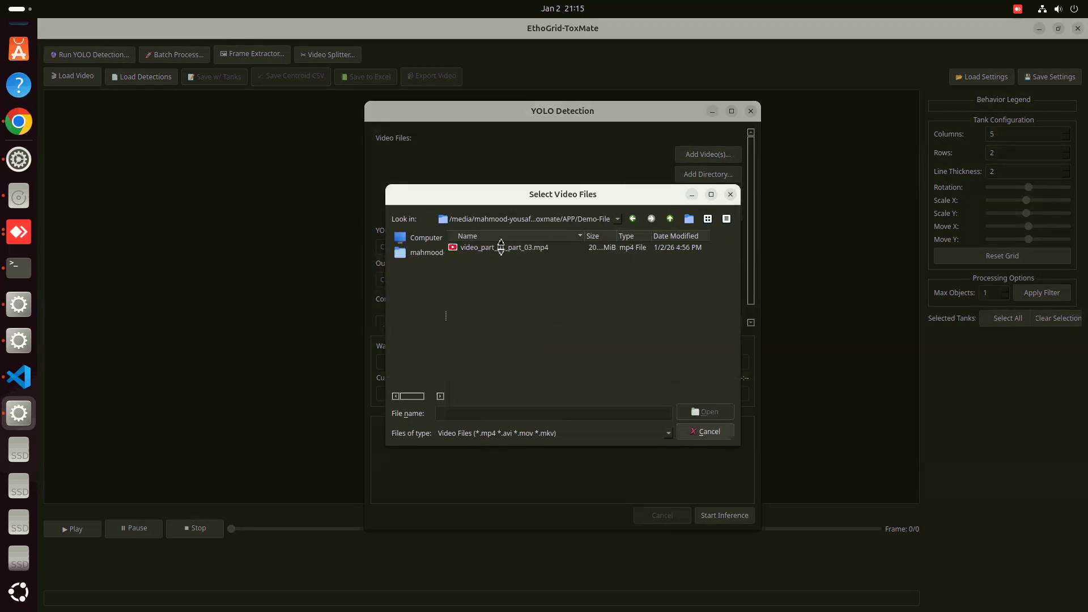
pyautogui.doubleClick(500, 247)
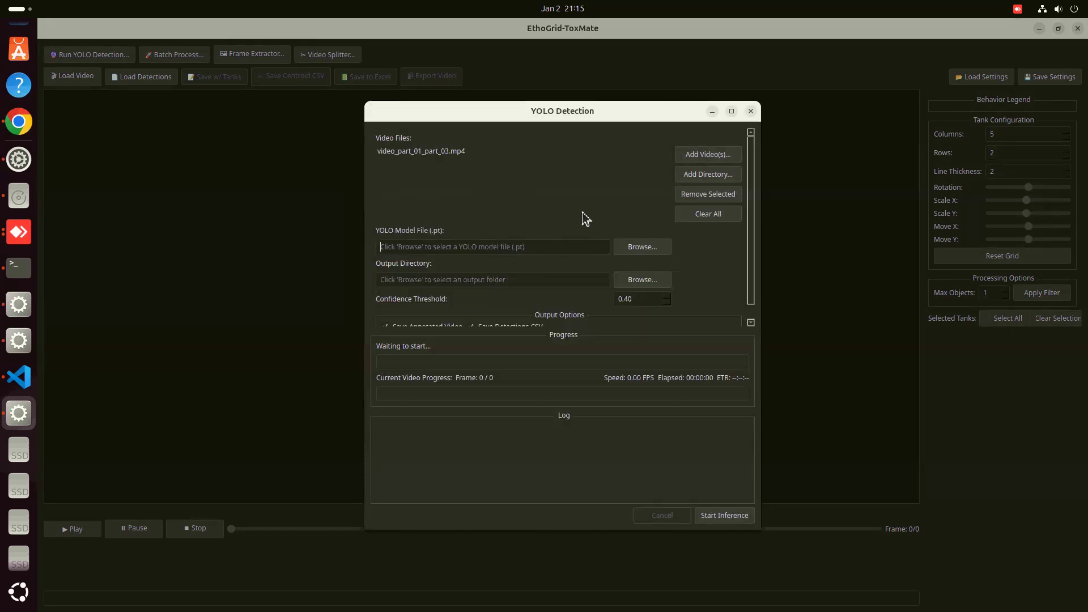
# Run YOLO inference on the video with best.pt as the model and Demo-Files as the output directory.
pyautogui.click(639, 253)
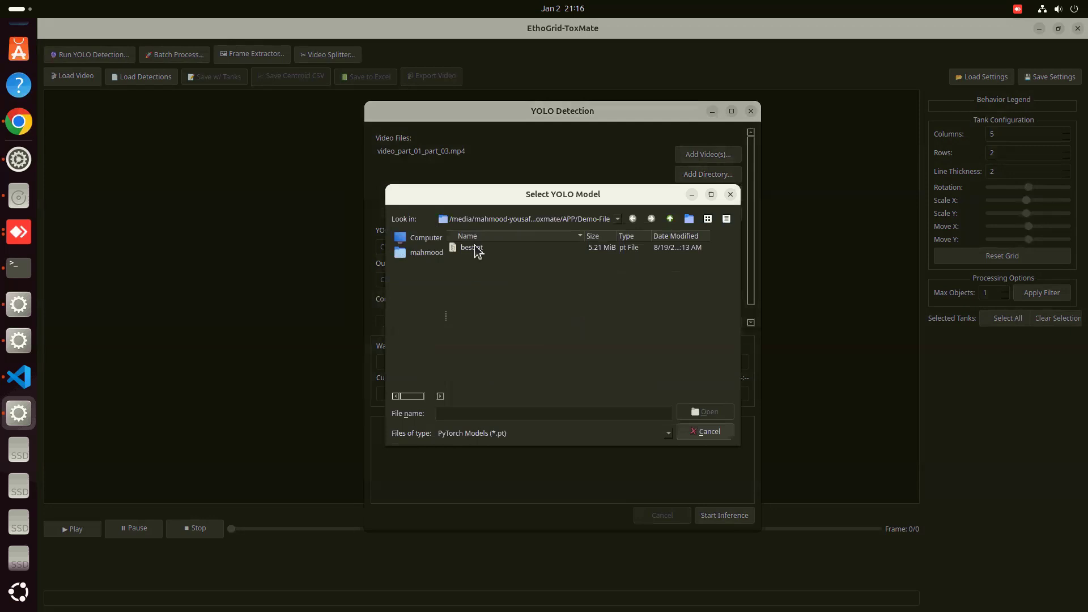
pyautogui.doubleClick(476, 249)
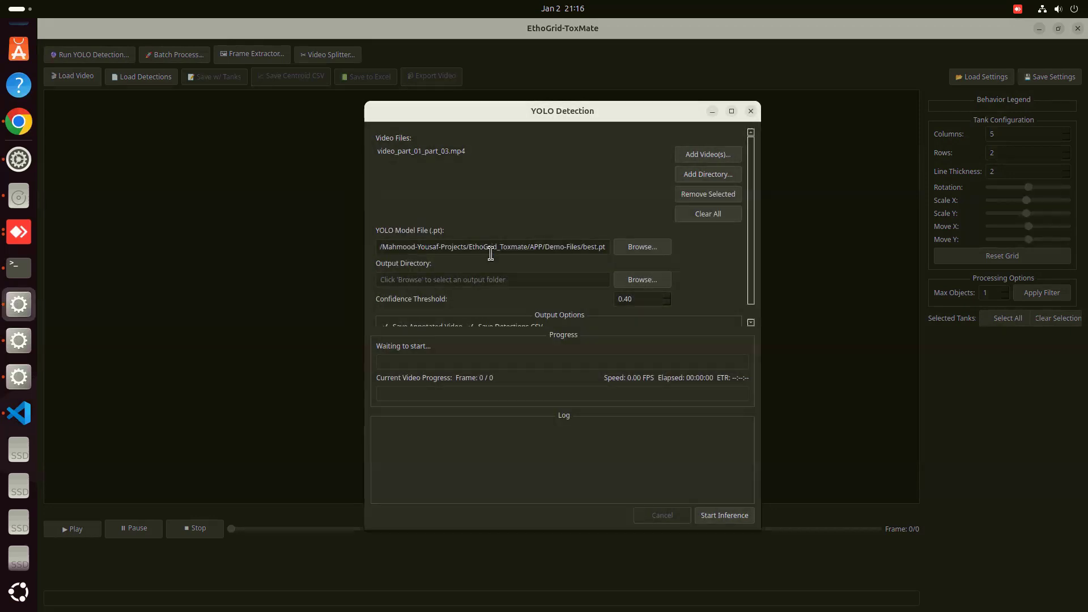
pyautogui.scroll(-1, 531, 275)
pyautogui.click(637, 265)
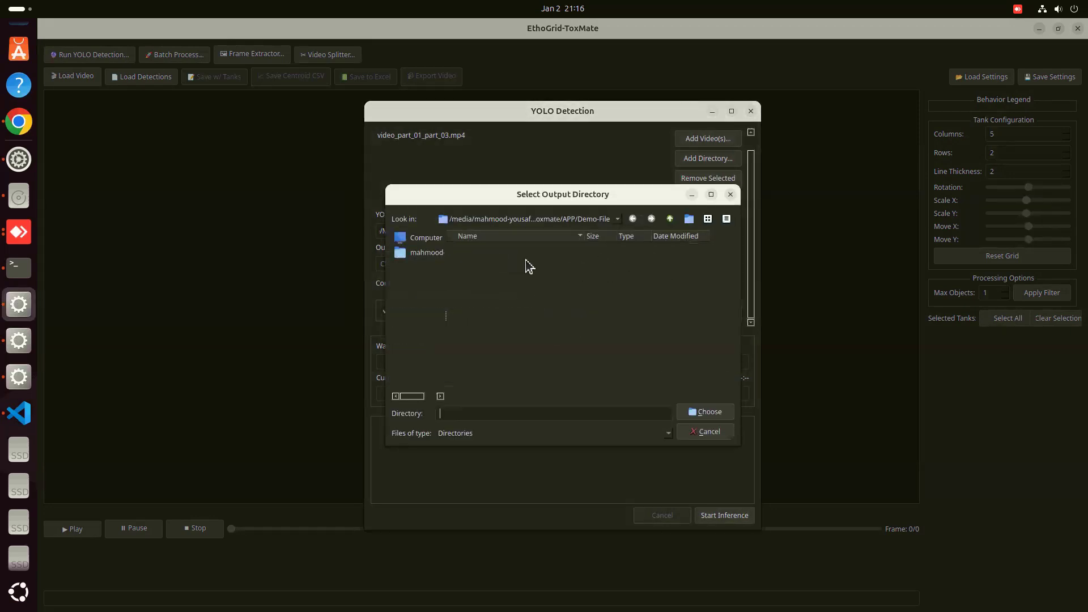
pyautogui.click(698, 412)
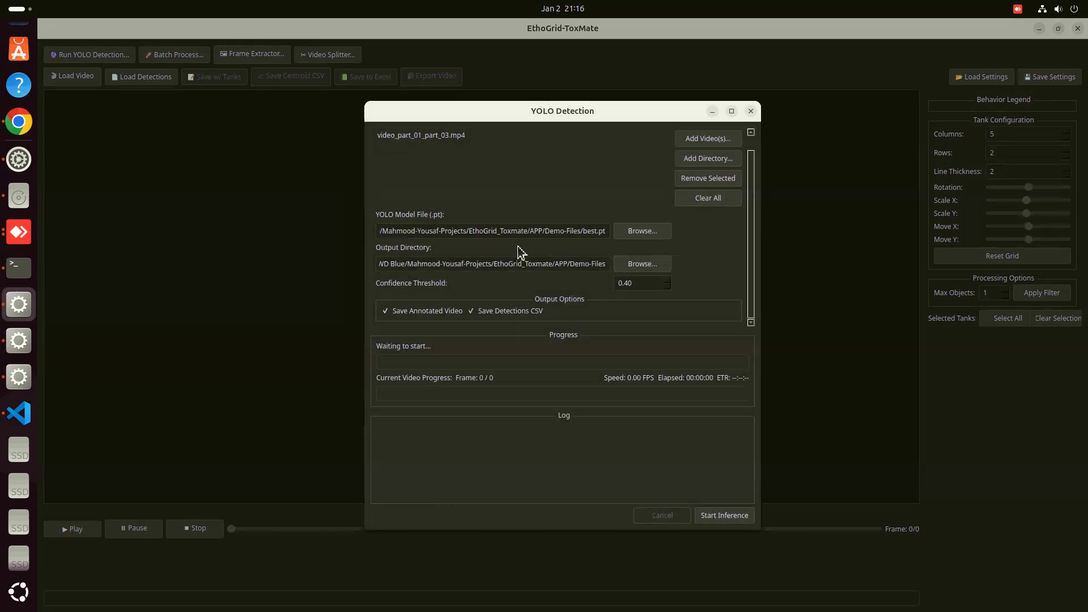
pyautogui.click(715, 518)
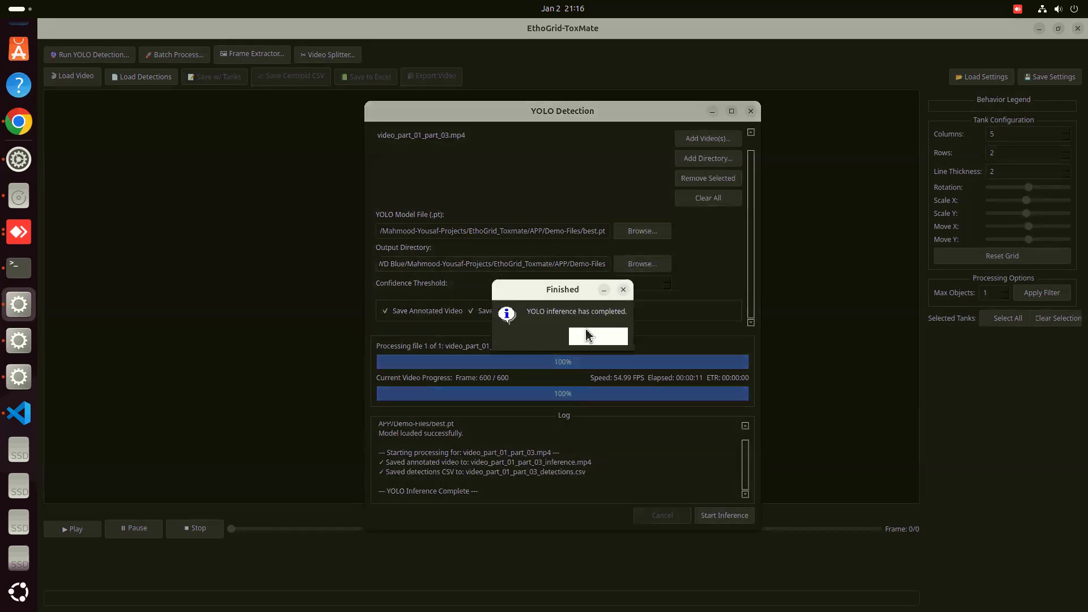
pyautogui.click(587, 334)
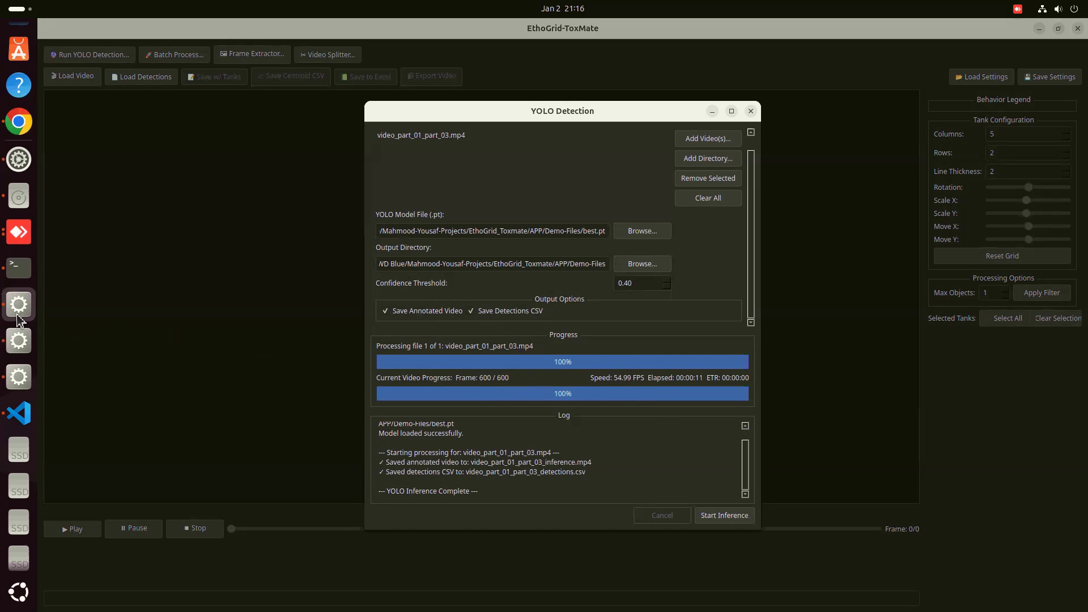
# Switch to the file manager and play video_part_01_part_03_inference.mp4 from Demo-Files to examine the annotated detections.
pyautogui.click(17, 204)
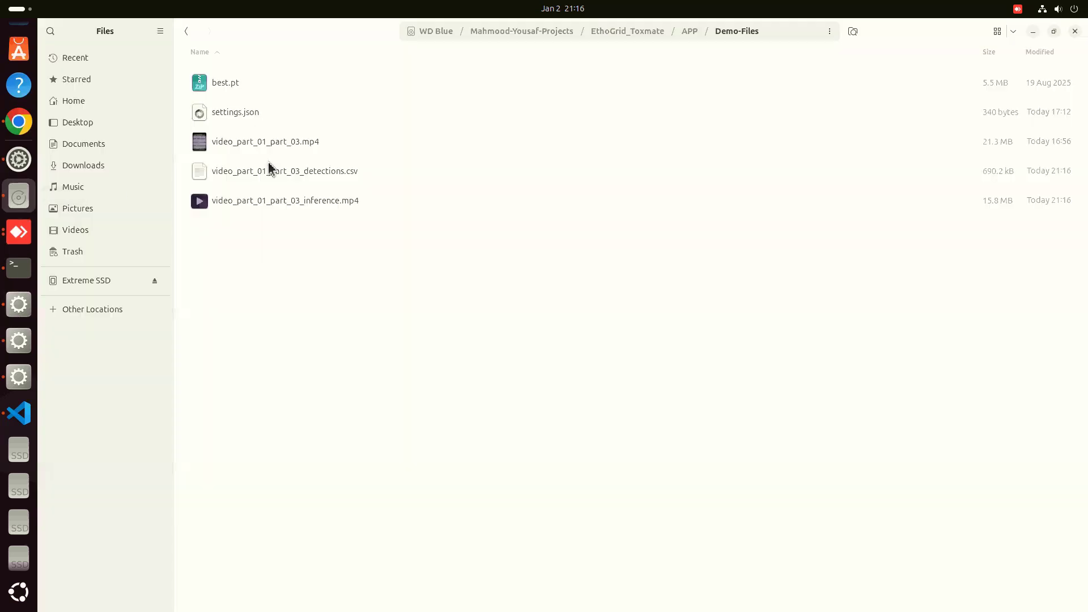
pyautogui.doubleClick(301, 195)
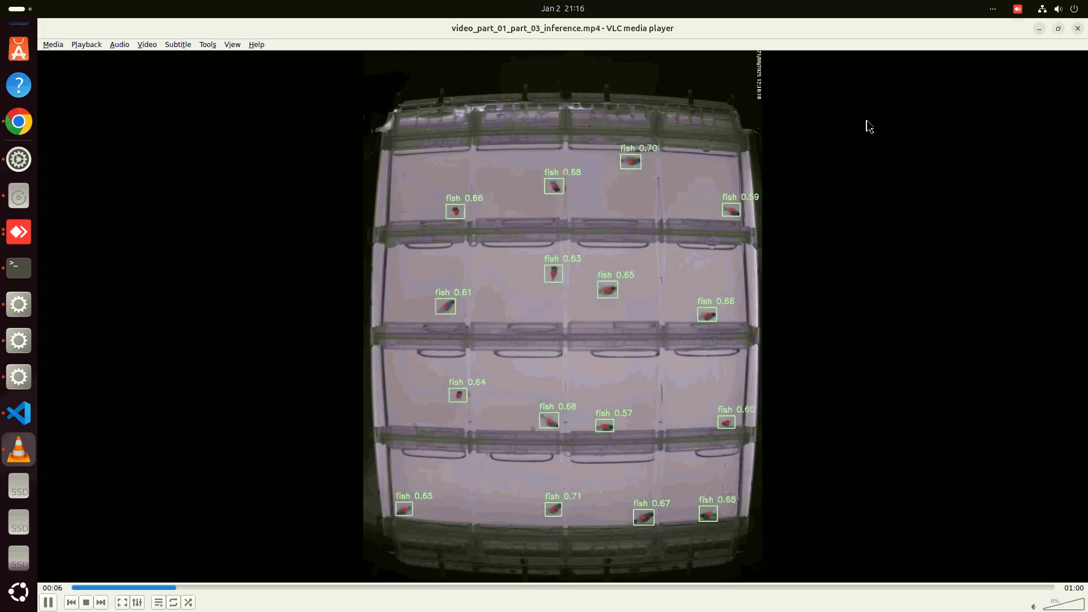
pyautogui.click(1076, 29)
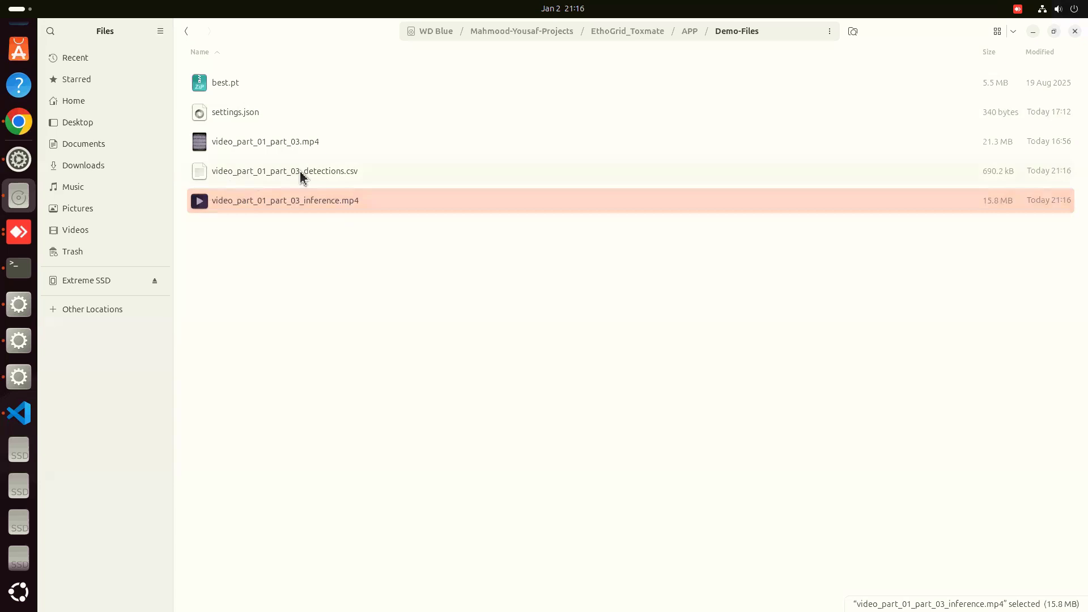
# Switch back to EthoGrid-ToxMate, close YOLO Detection and load video_part_01_part_03.mp4 into the main window.
pyautogui.click(18, 306)
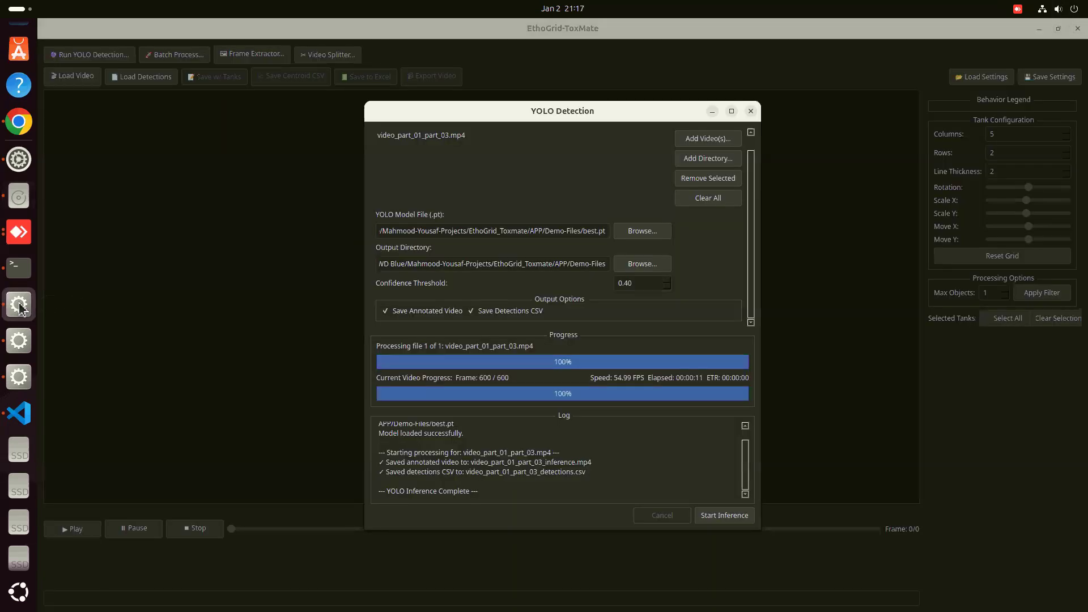
pyautogui.click(751, 111)
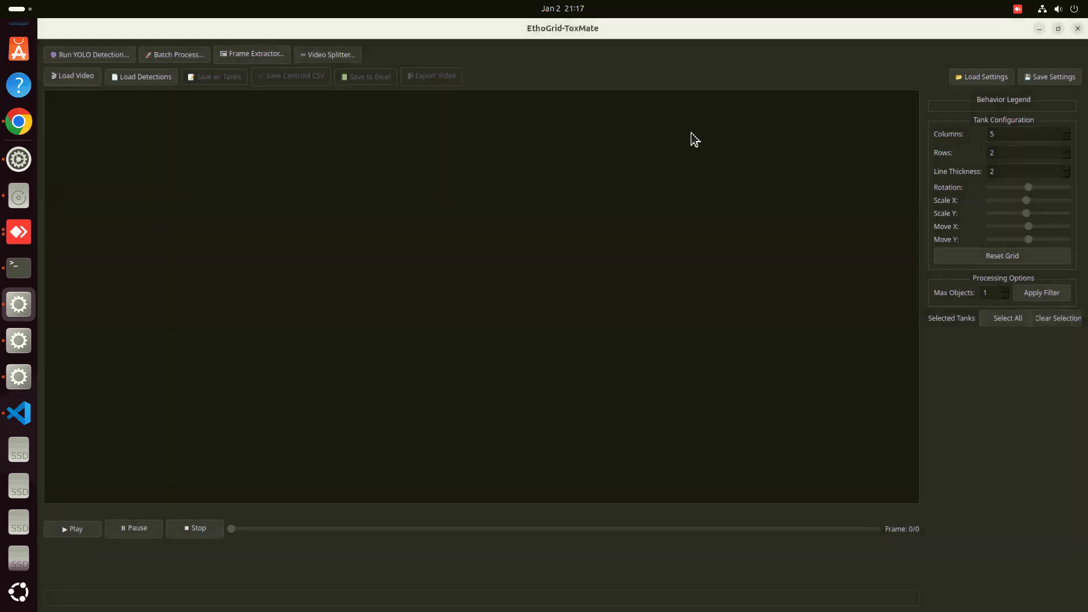
pyautogui.click(76, 77)
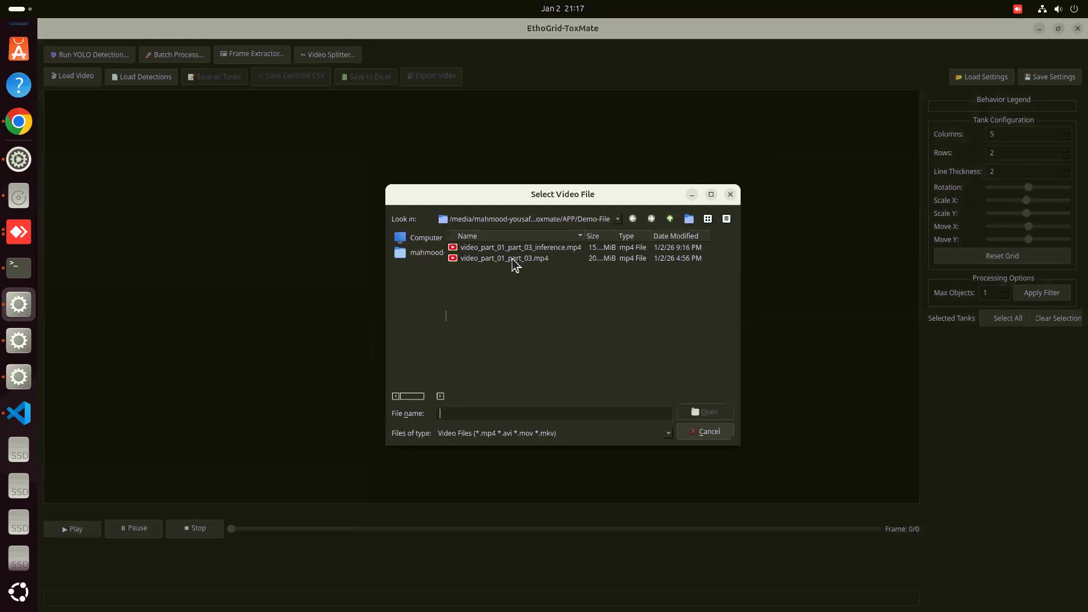
pyautogui.doubleClick(512, 258)
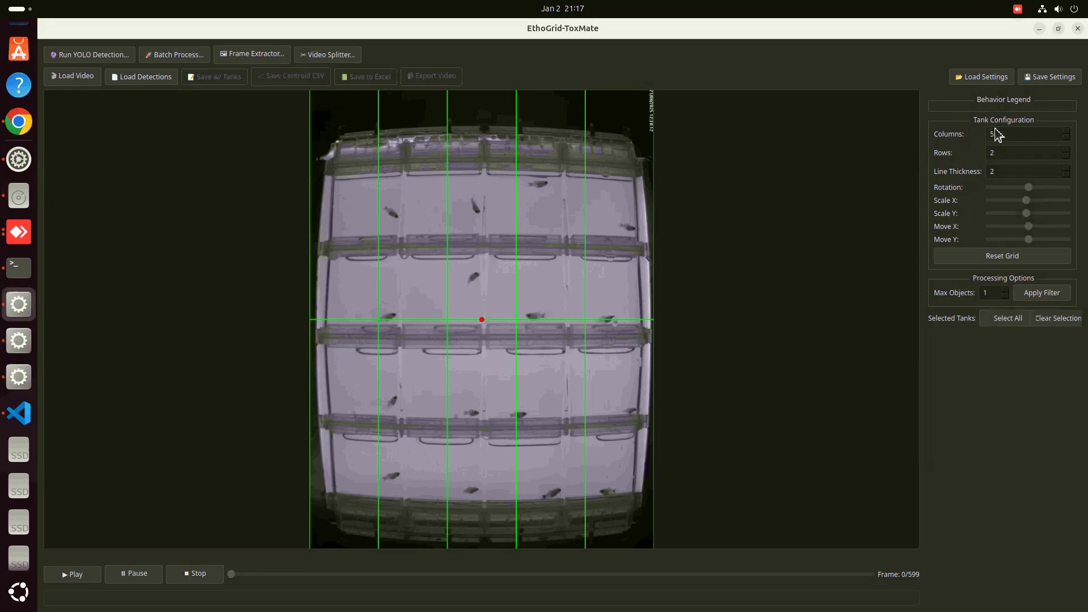
# Set the tank grid to 4 columns and 4 rows and shrink it horizontally and vertically towards the tank outlines.
pyautogui.write('4')
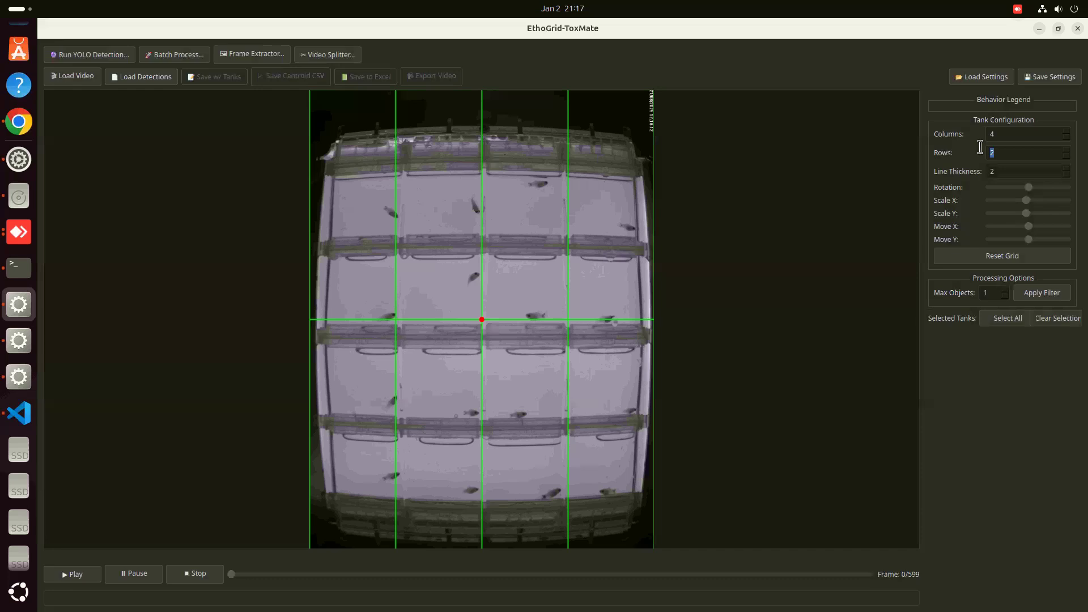
pyautogui.write('4')
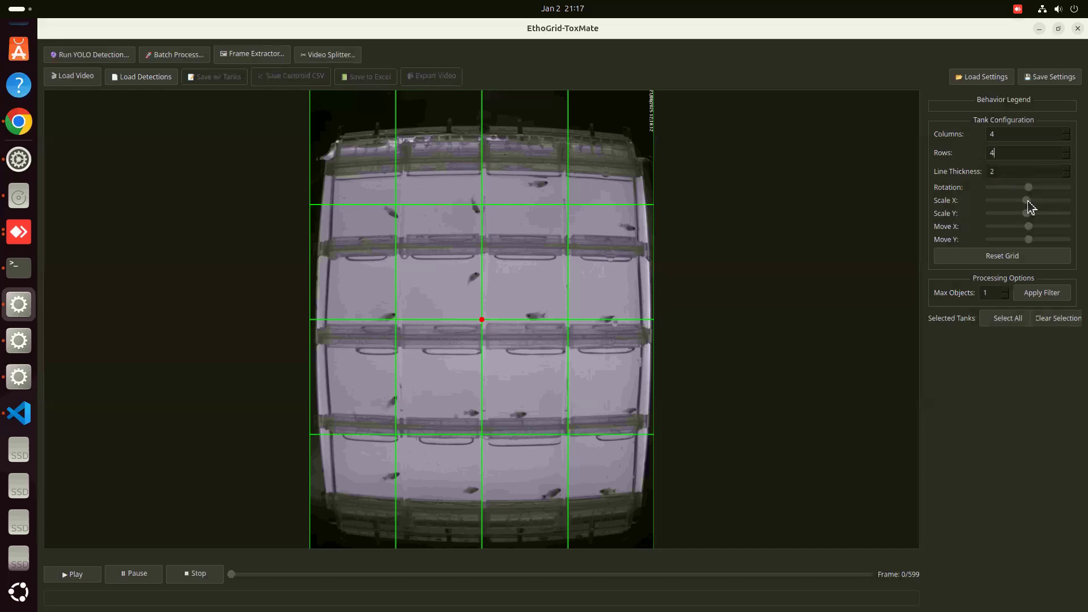
pyautogui.moveTo(1028, 201); pyautogui.dragTo(1029, 224)
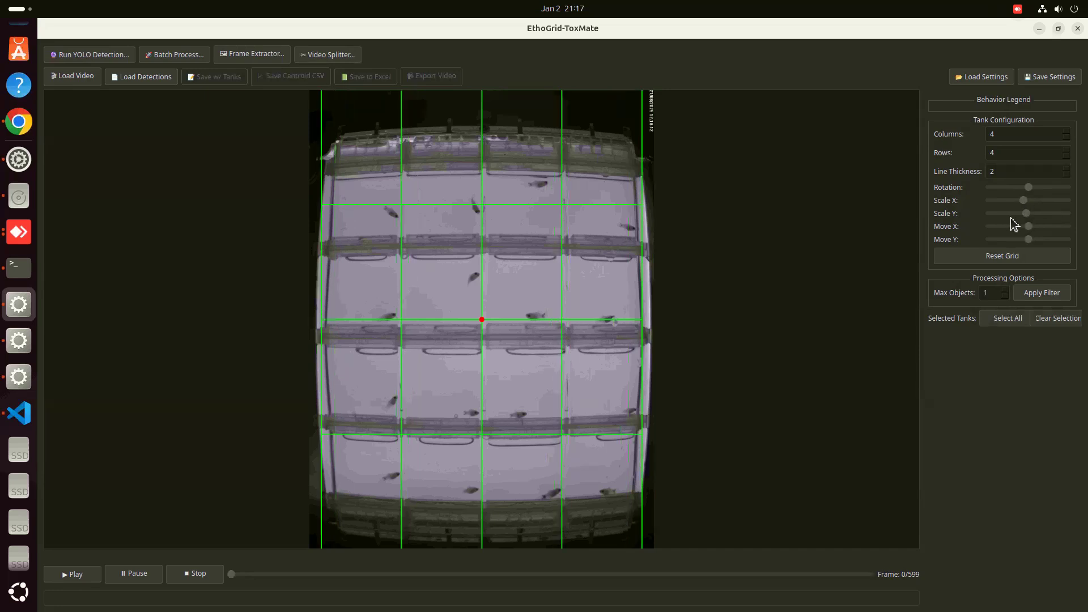
pyautogui.moveTo(1027, 215); pyautogui.dragTo(1014, 216)
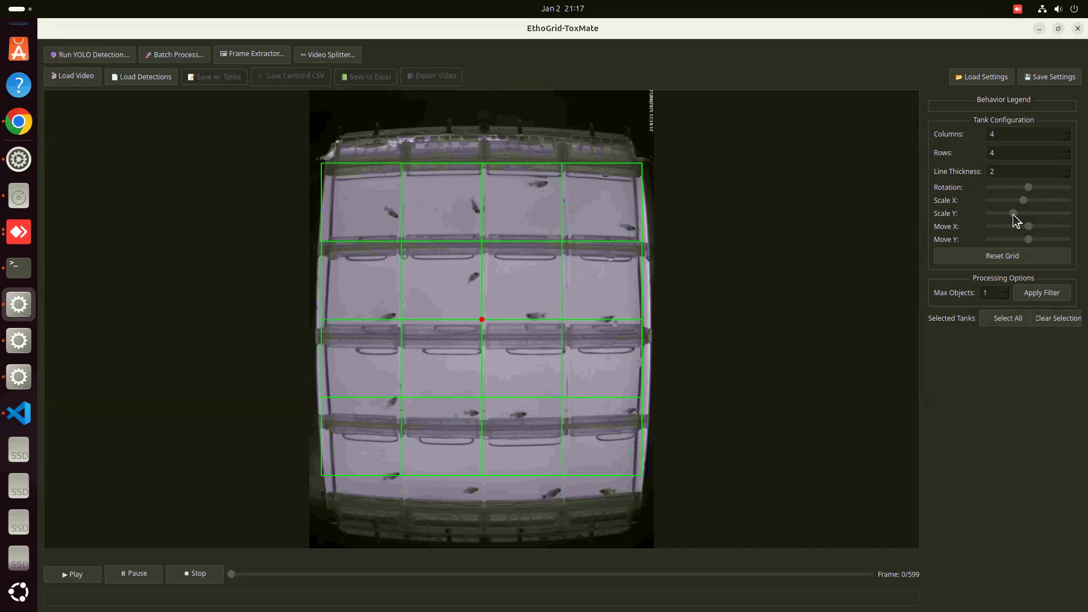
# Load the saved grid settings from settings.json in Demo-Files.
pyautogui.click(980, 78)
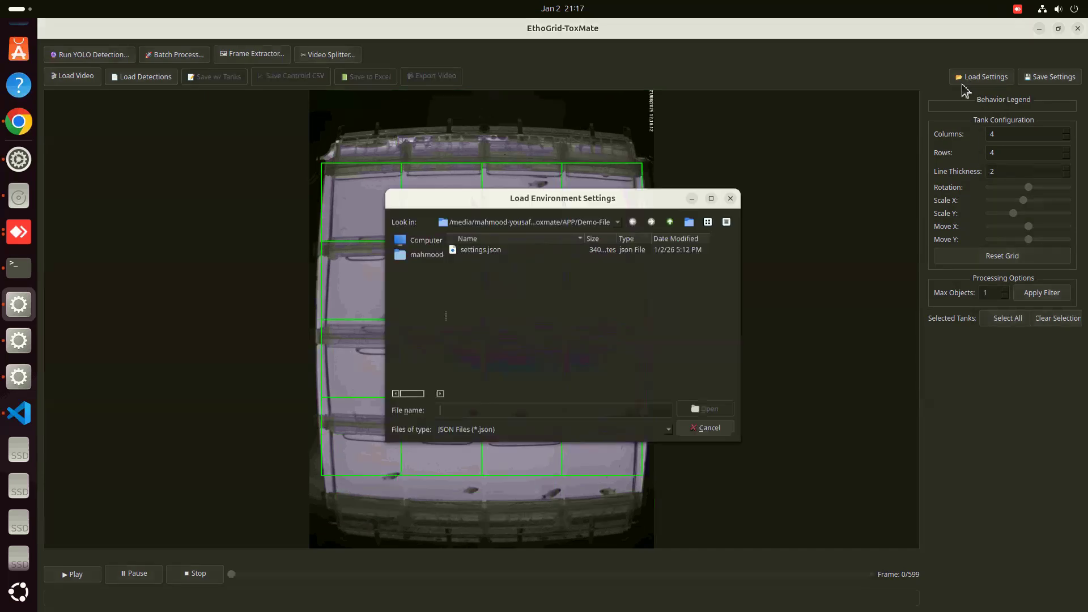
pyautogui.doubleClick(495, 247)
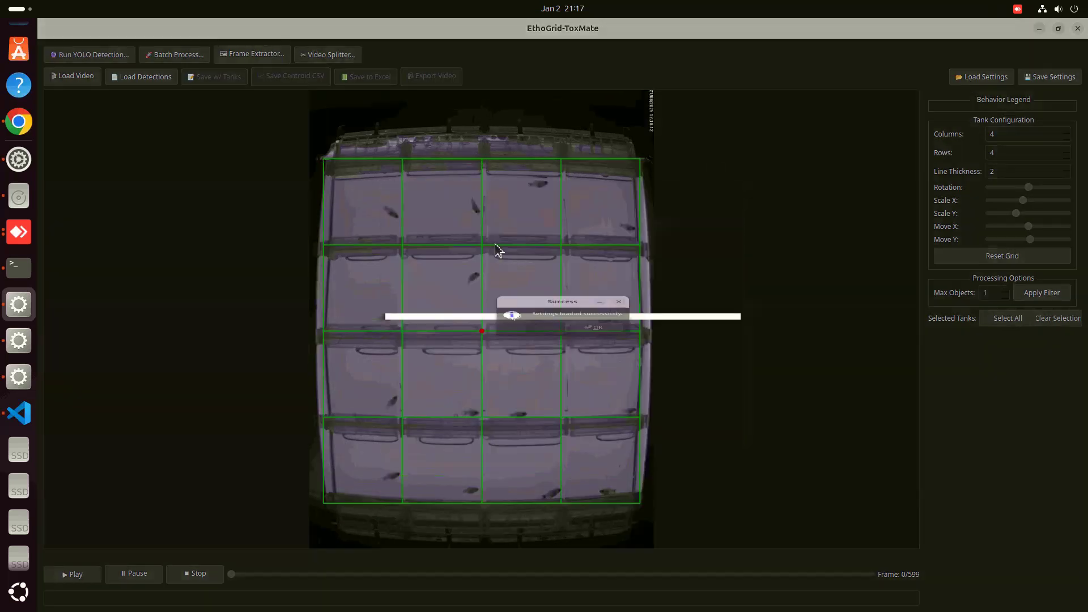
pyautogui.click(599, 334)
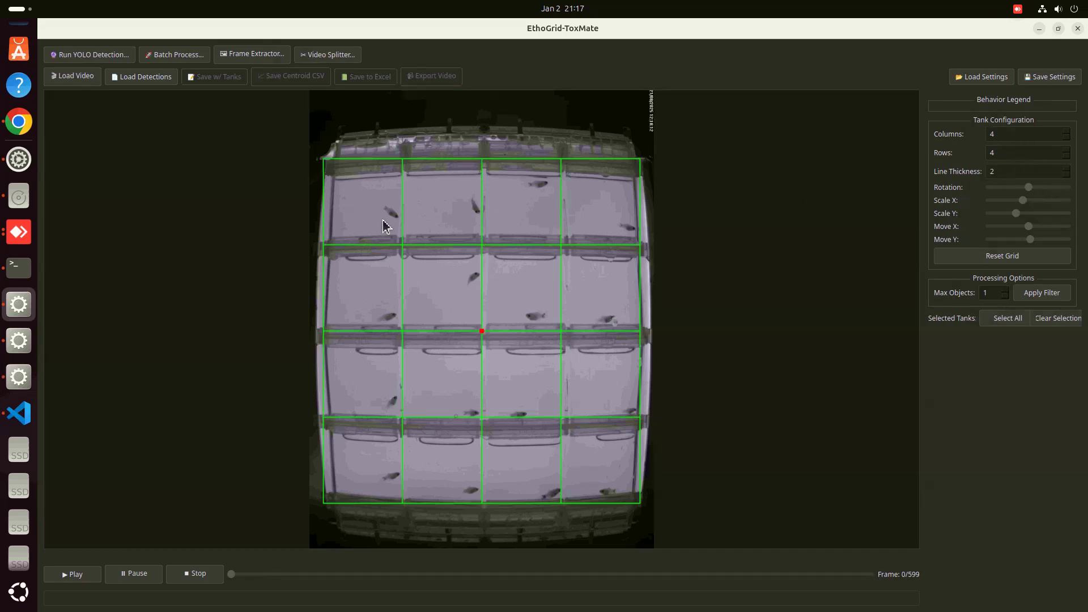
# Load the detections from video_part_01_part_03_detections.csv for the open video.
pyautogui.click(131, 83)
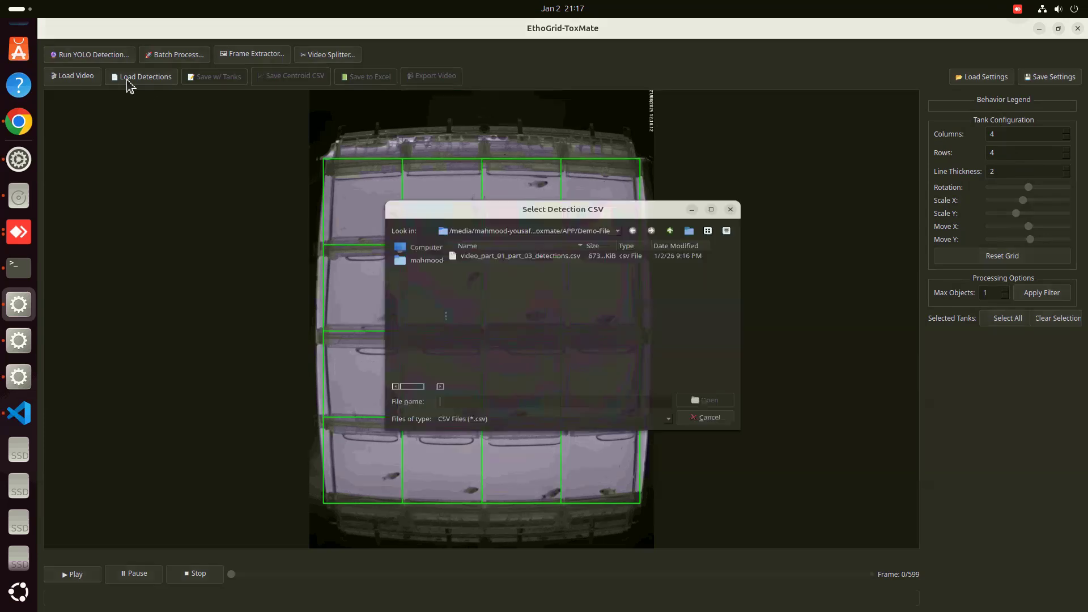
pyautogui.doubleClick(478, 253)
pyautogui.click(593, 338)
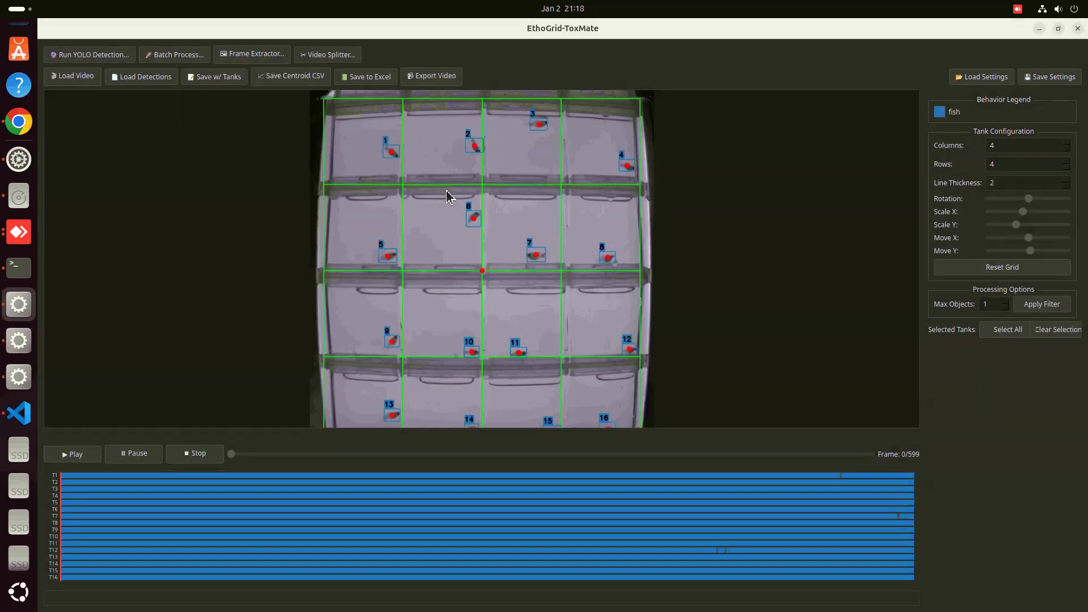
# Play the video with its tank-assigned detections and view the dialog for saving the environment settings.
pyautogui.click(73, 454)
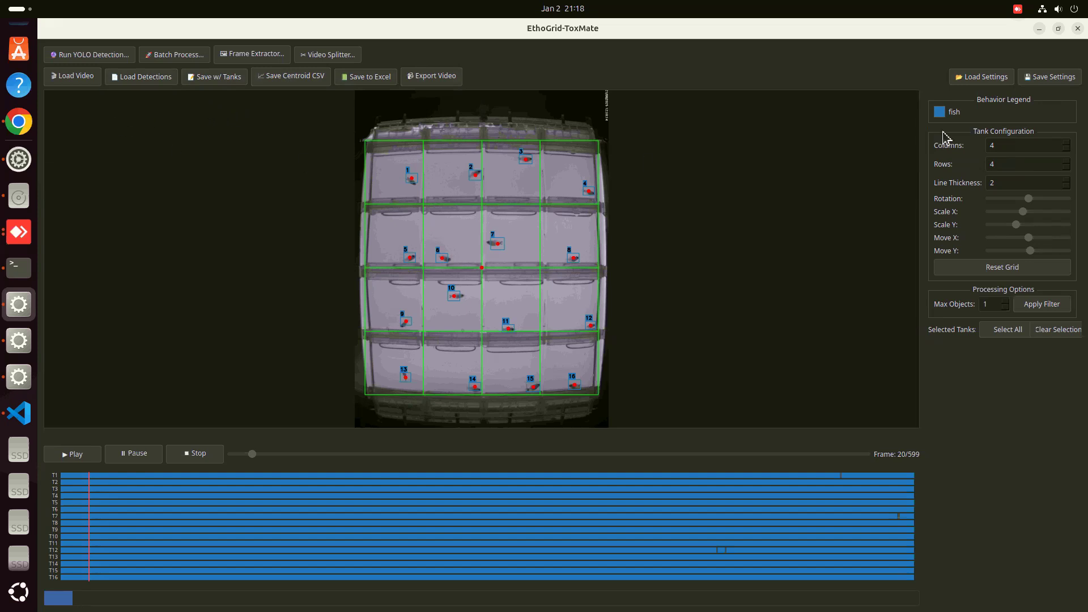
pyautogui.click(1041, 81)
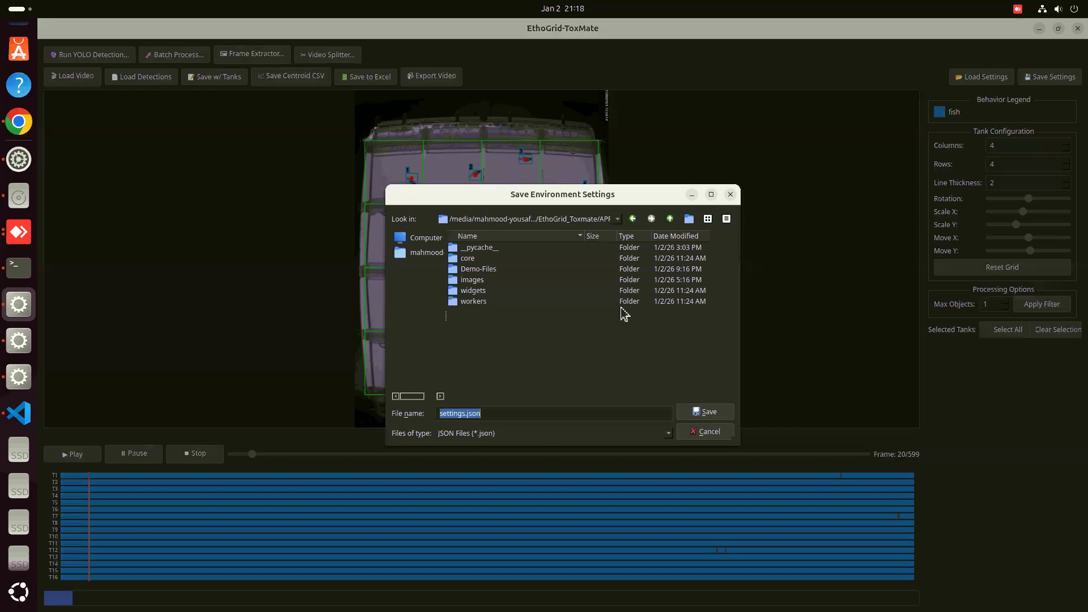
pyautogui.click(730, 196)
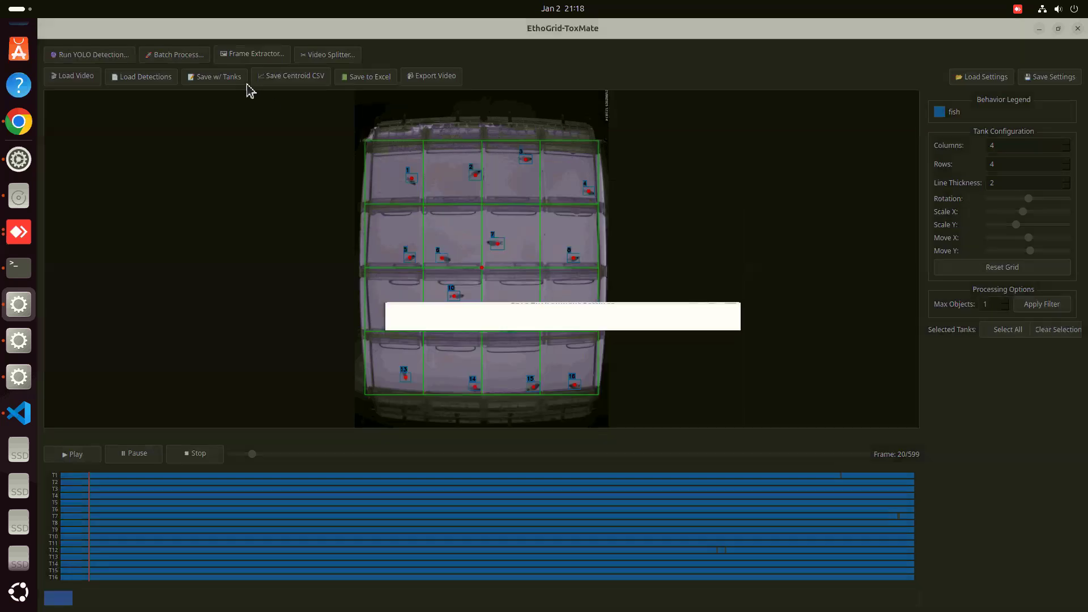
# Open the Batch Processing tool and add video_part_01_part_03.mp4 from Demo-Files to its video list.
pyautogui.click(170, 57)
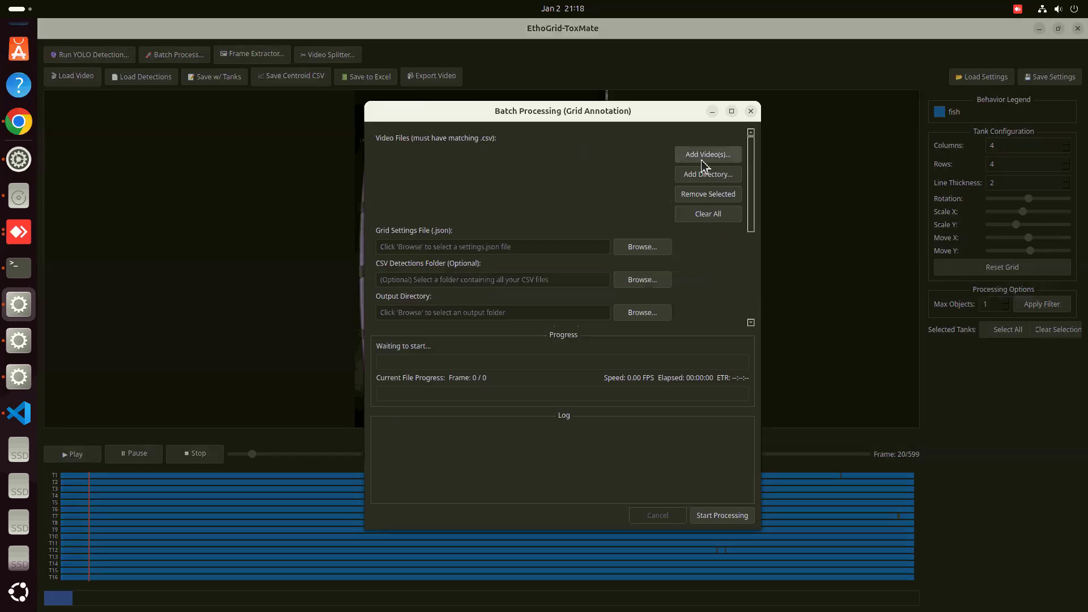
pyautogui.click(702, 162)
pyautogui.doubleClick(501, 270)
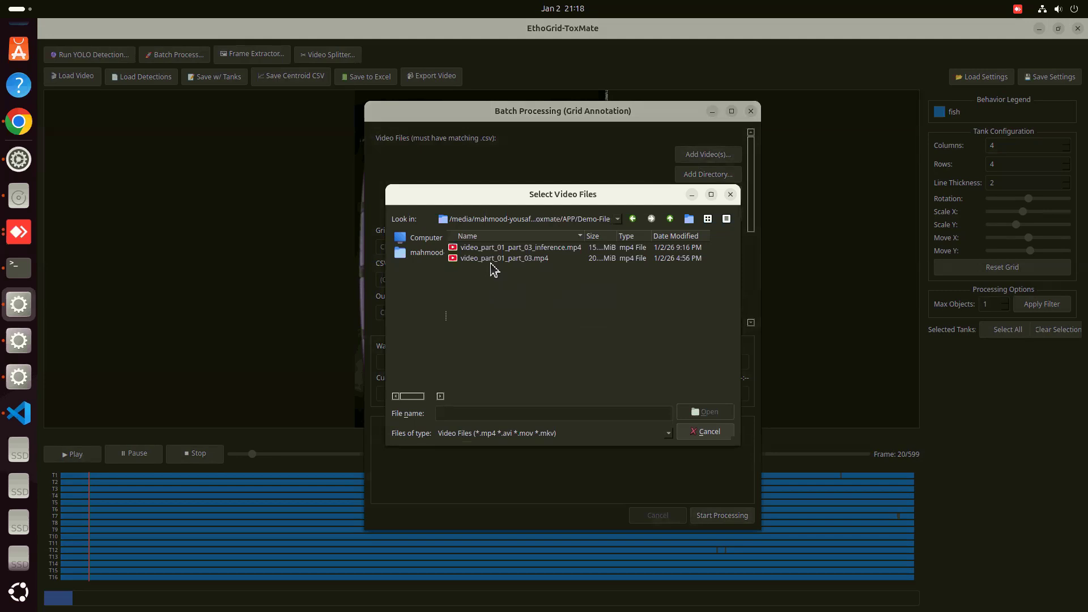
pyautogui.click(490, 261)
pyautogui.doubleClick(486, 261)
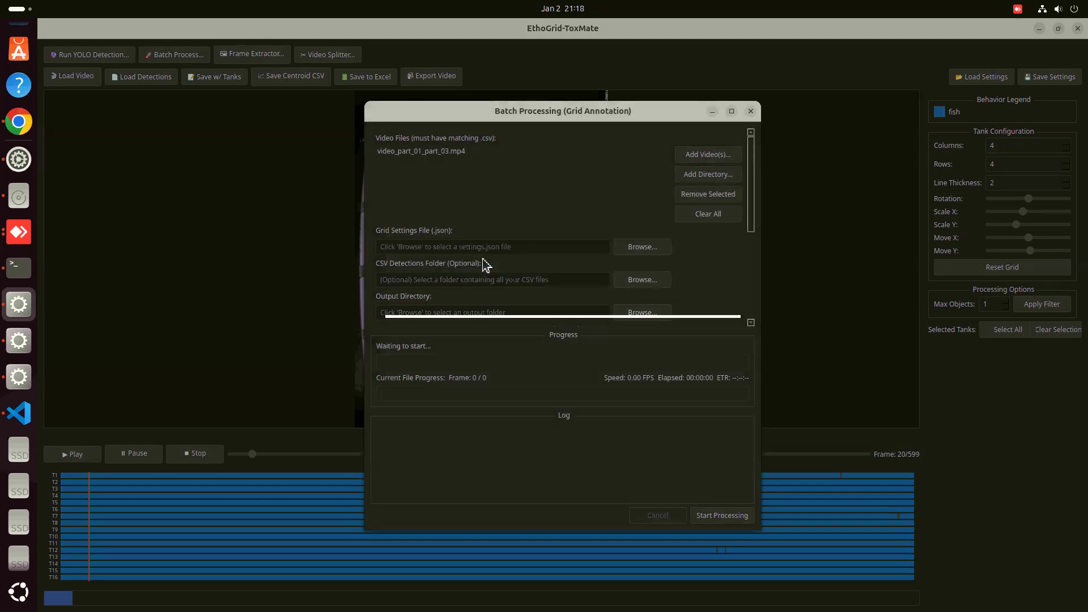
# Choose settings.json as the batch's grid settings file and Demo-Files as its CSV detections folder.
pyautogui.click(634, 245)
pyautogui.doubleClick(500, 248)
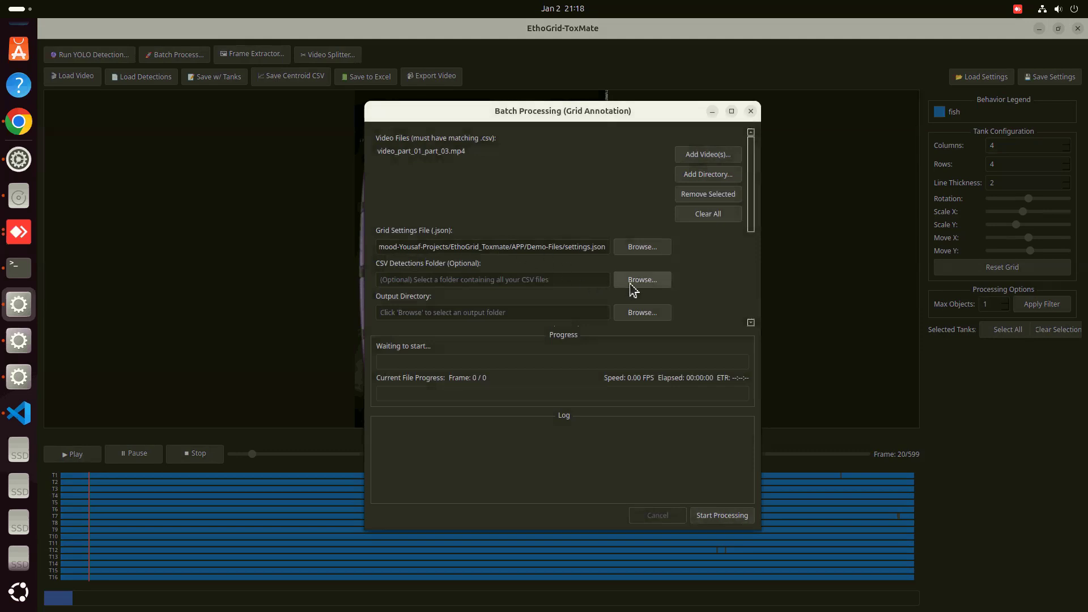
pyautogui.click(633, 290)
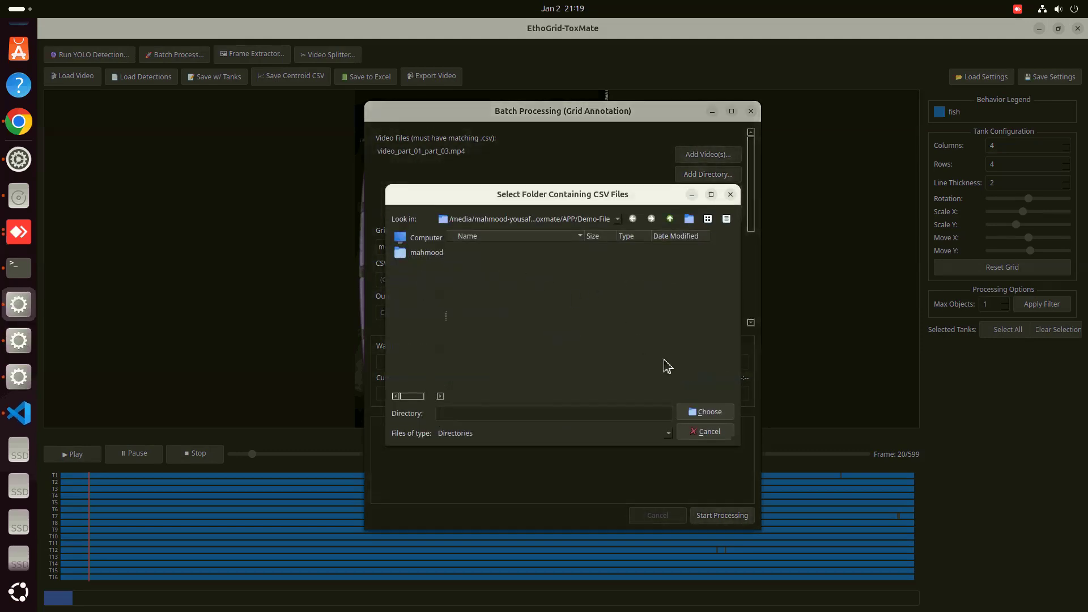
pyautogui.click(709, 412)
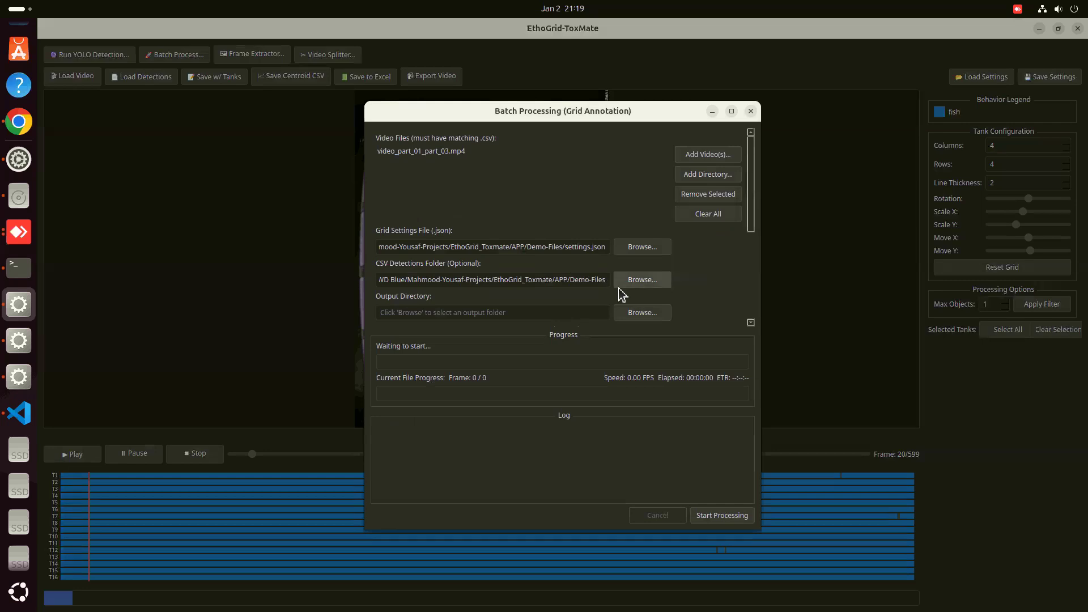
# Choose Demo-Files as the batch's output directory and set the image sample rate to every 1 frame.
pyautogui.click(634, 312)
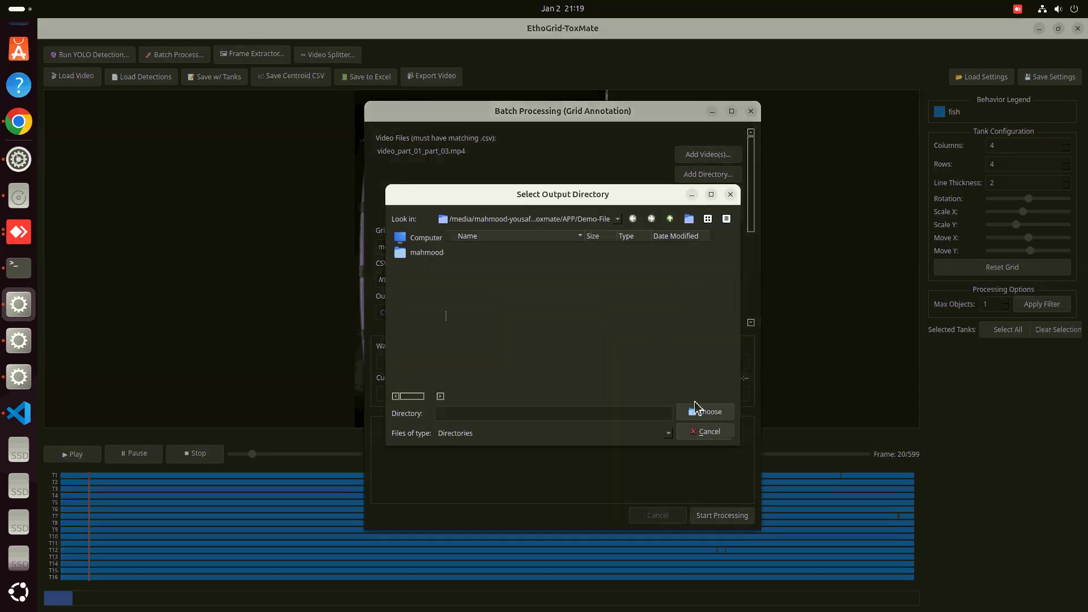
pyautogui.click(703, 413)
pyautogui.scroll(-3, 480, 247)
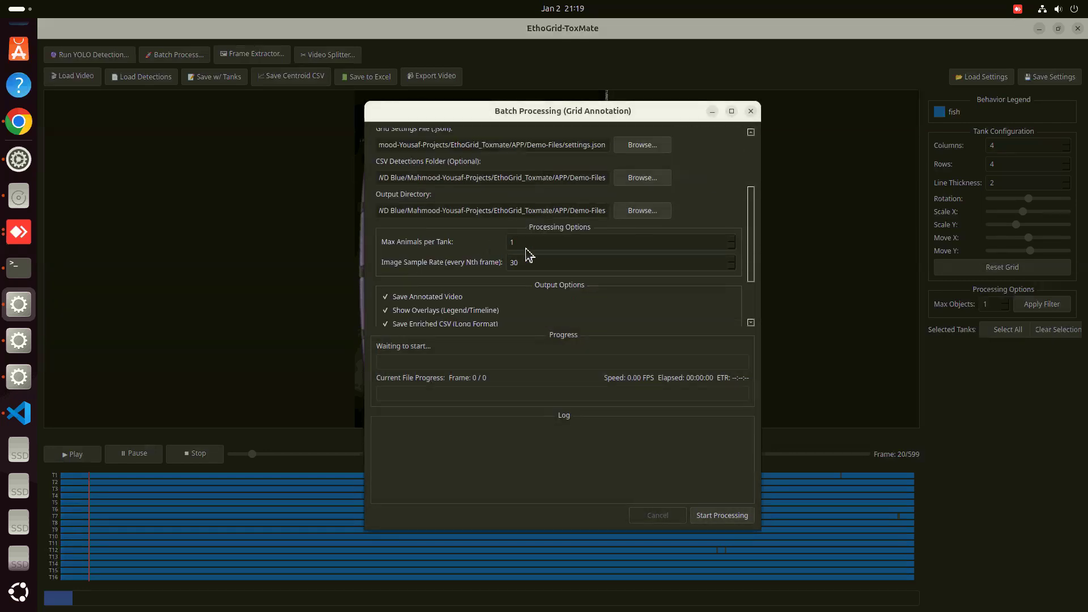
pyautogui.moveTo(530, 261); pyautogui.dragTo(493, 254)
pyautogui.write('1')
# Disable the overlays, enriched CSV and centroid CSV outputs, and run the batch processing on video_part_01_part_03.mp4.
pyautogui.scroll(-1, 475, 234)
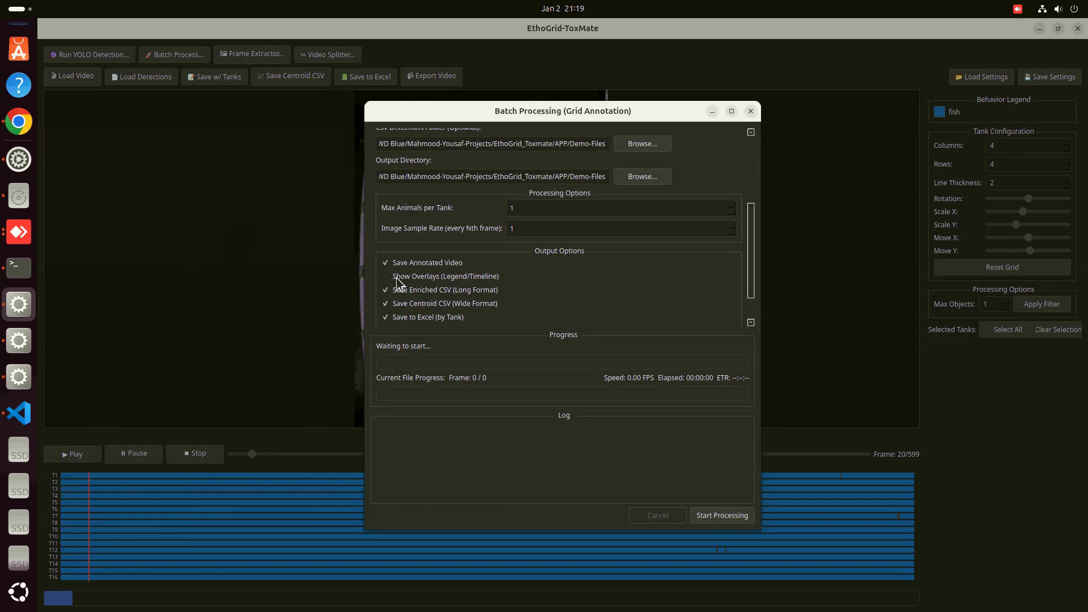
pyautogui.scroll(-1, 404, 291)
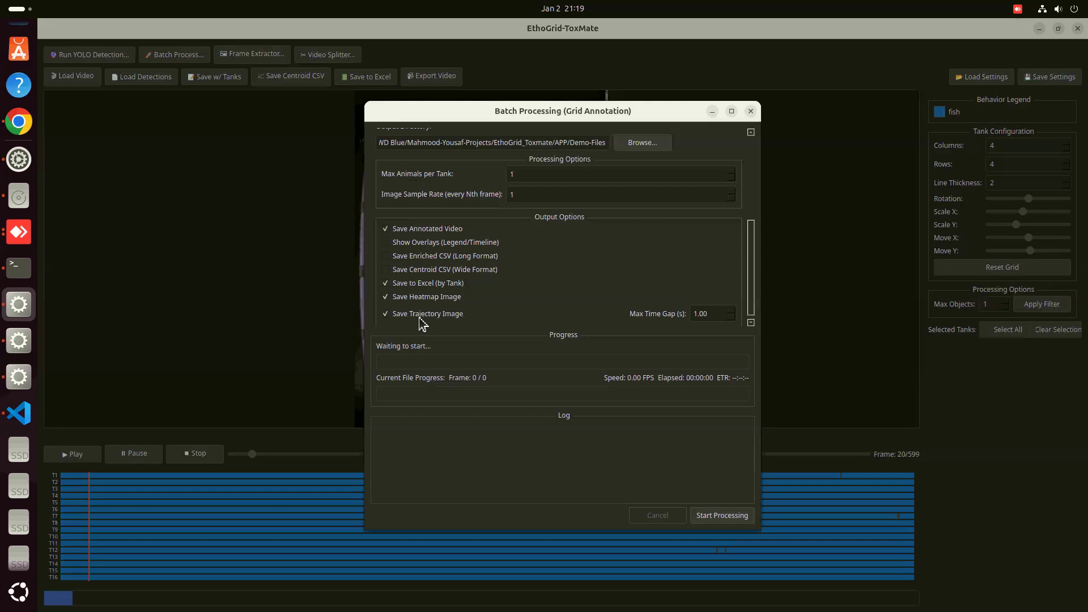
pyautogui.scroll(-1, 448, 289)
pyautogui.scroll(3, 482, 248)
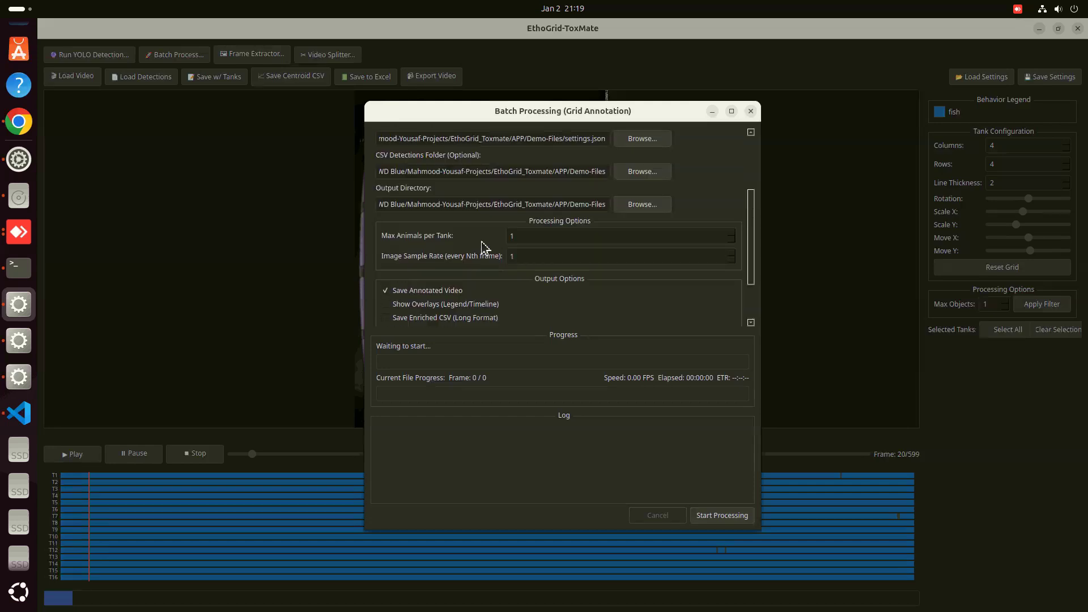
pyautogui.scroll(3, 486, 235)
pyautogui.scroll(-6, 510, 230)
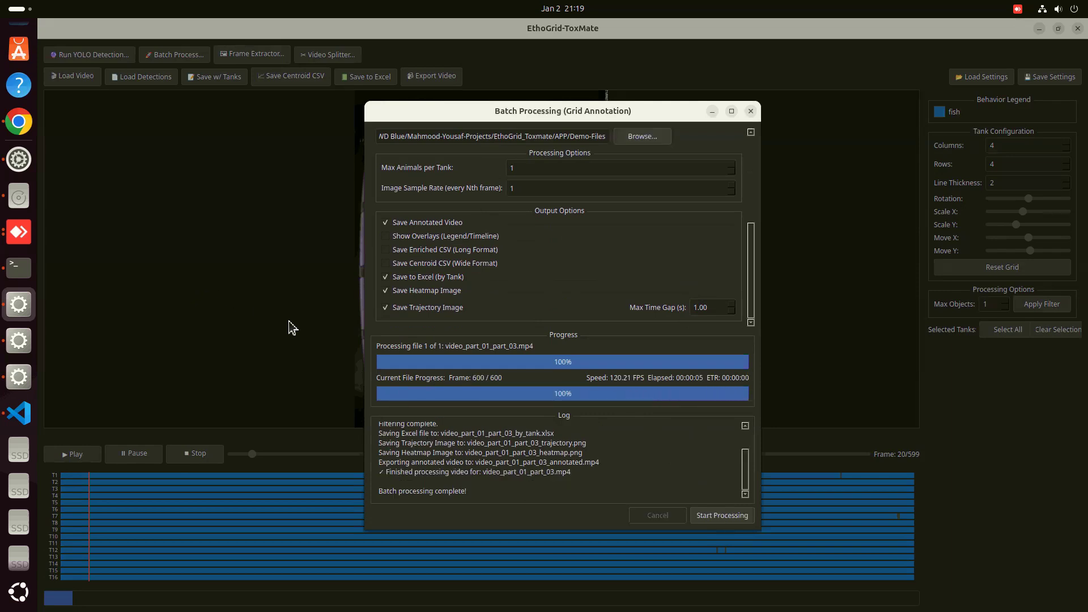
pyautogui.click(583, 336)
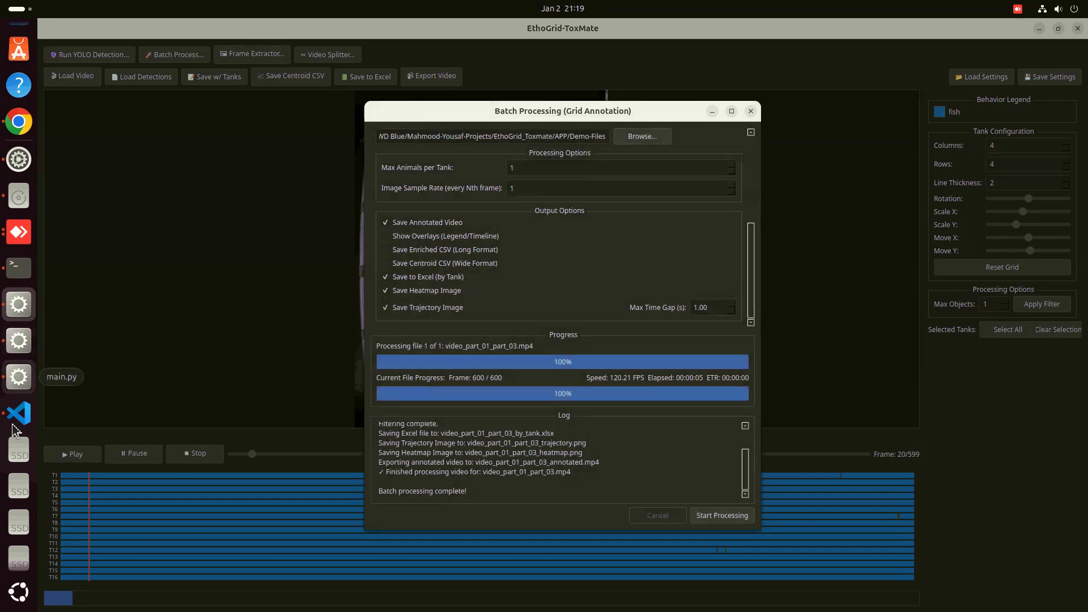
# Switch to the Files window and view video_part_01_part_03_heatmap.png and video_part_01_part_03_trajectory.png in Demo-Files.
pyautogui.click(20, 197)
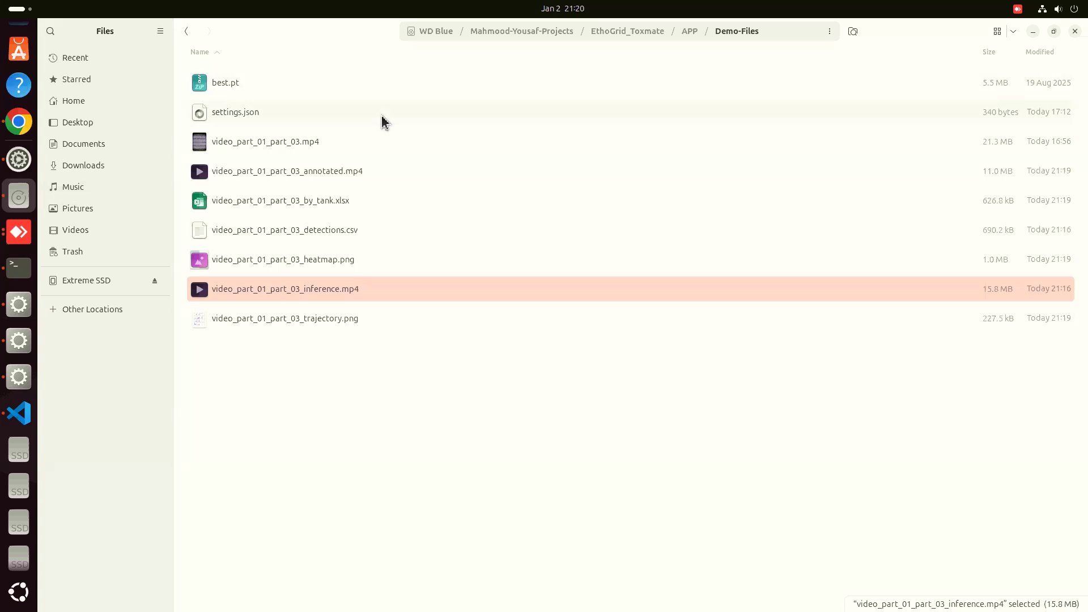
pyautogui.doubleClick(232, 266)
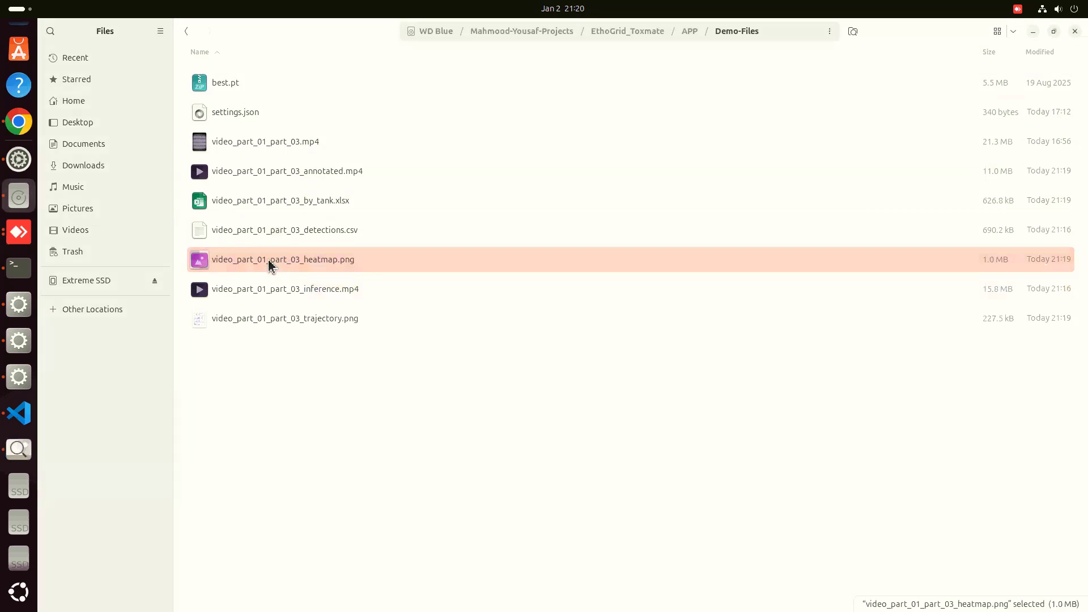
pyautogui.doubleClick(275, 315)
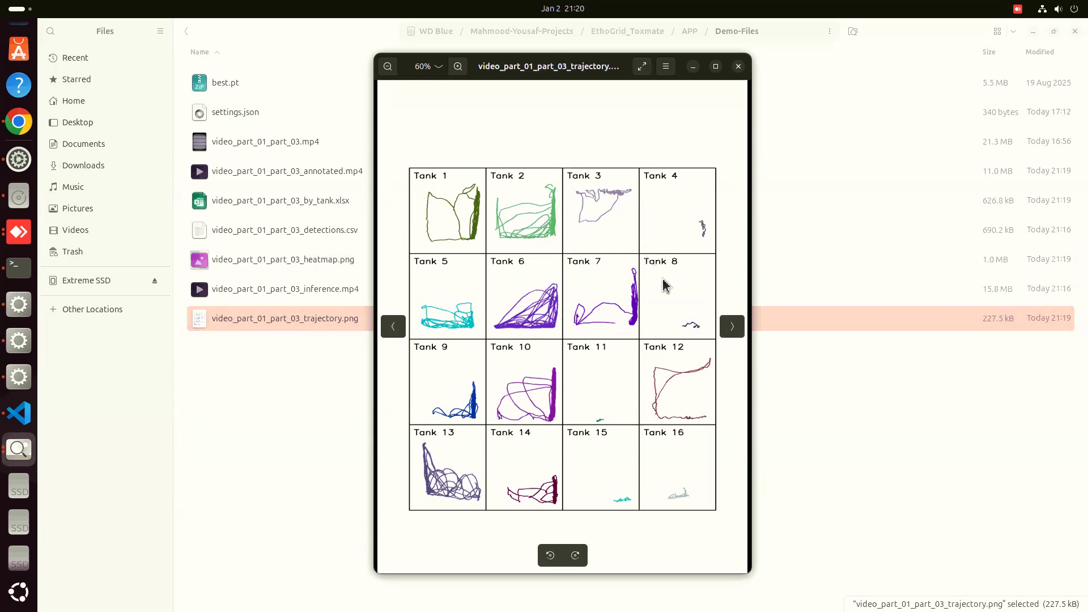
pyautogui.click(738, 67)
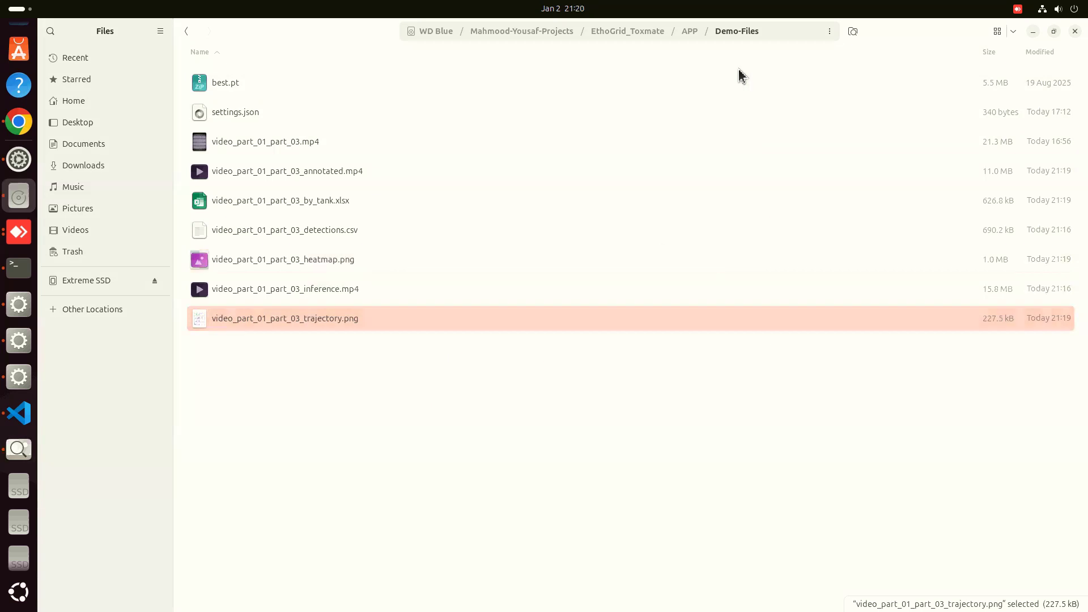
# Examine the heatmap image again and play the batch's output video video_part_01_part_03_annotated.mp4.
pyautogui.doubleClick(271, 260)
pyautogui.hotkey('ctrl', 'w')
pyautogui.doubleClick(289, 262)
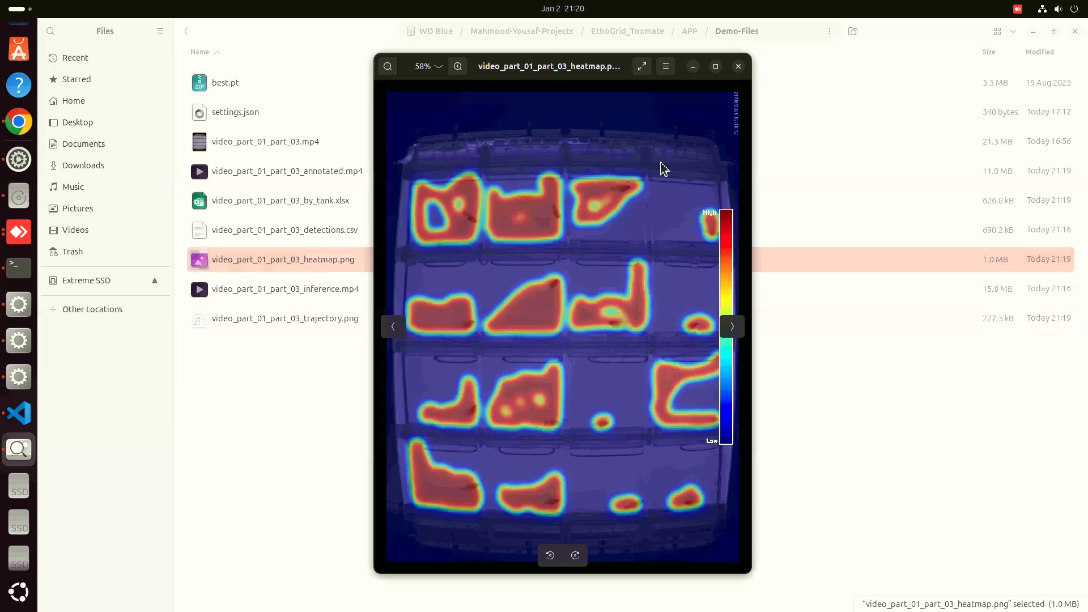
pyautogui.scroll(-2, 665, 169)
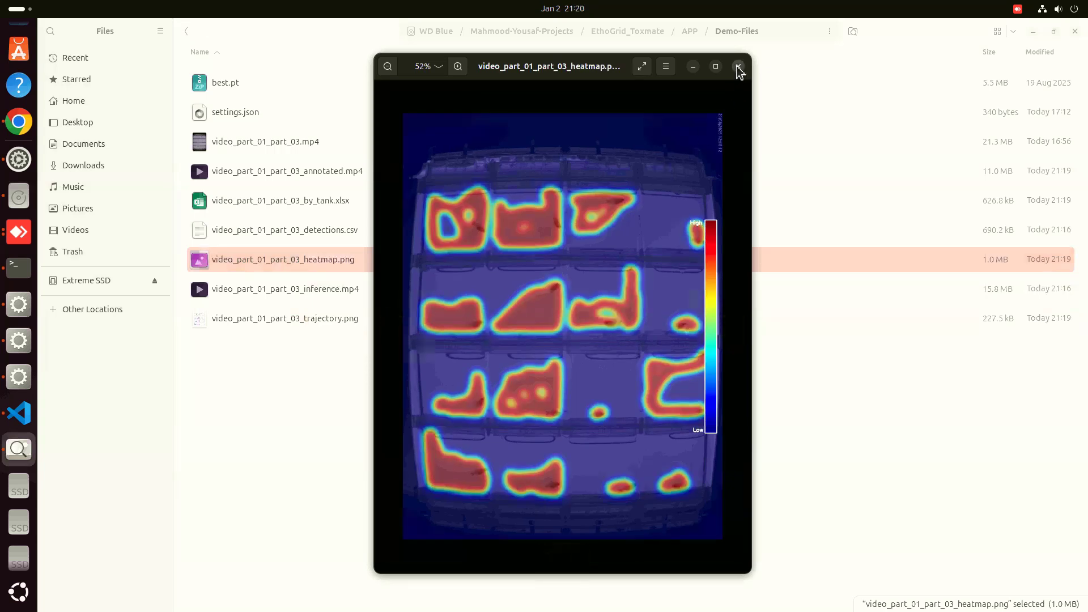
pyautogui.click(737, 66)
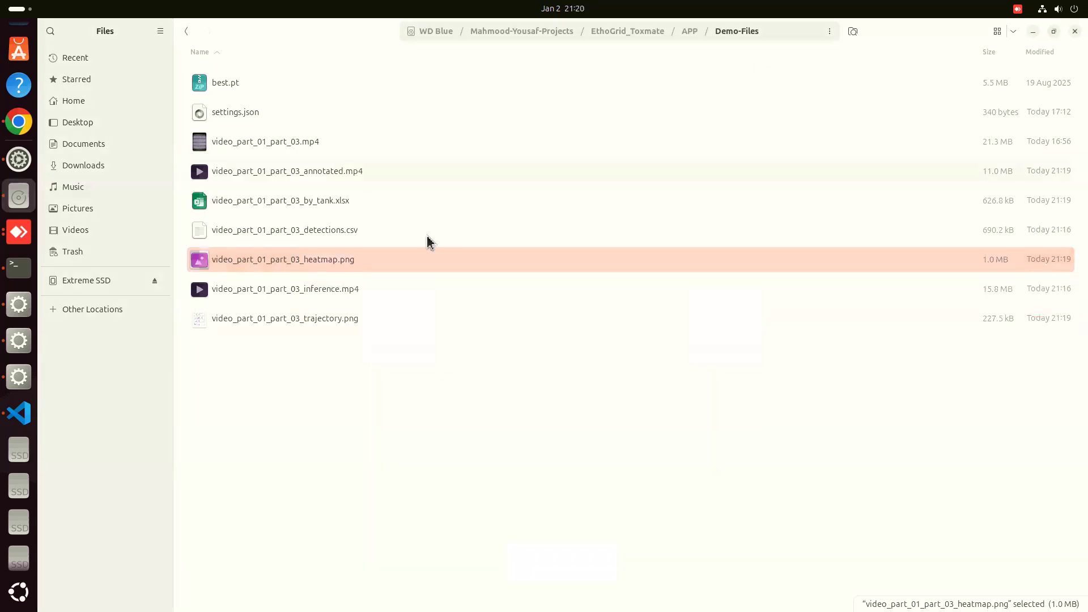
pyautogui.doubleClick(341, 170)
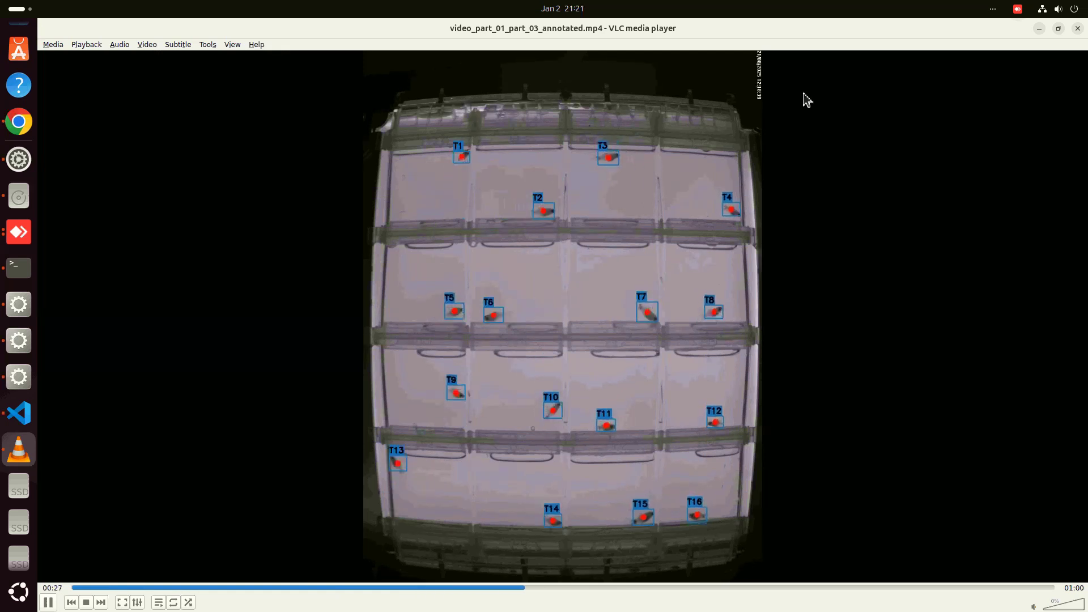
pyautogui.hotkey('ctrl', 'q')
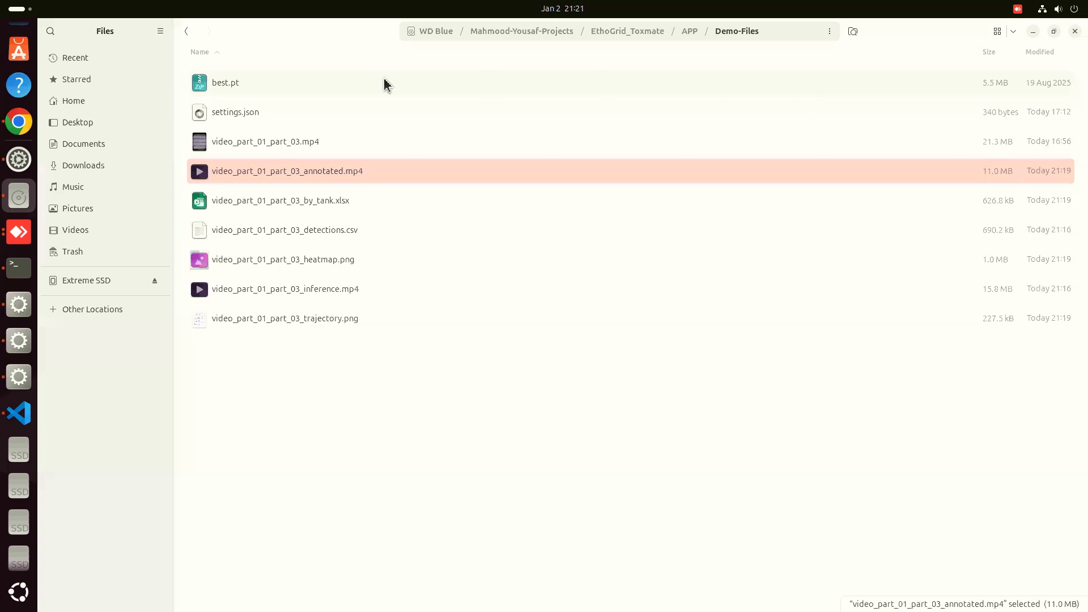
# Switch back to EthoGrid-ToxMate, close the Batch Processing dialog and minimize the remote desktop session.
pyautogui.click(20, 312)
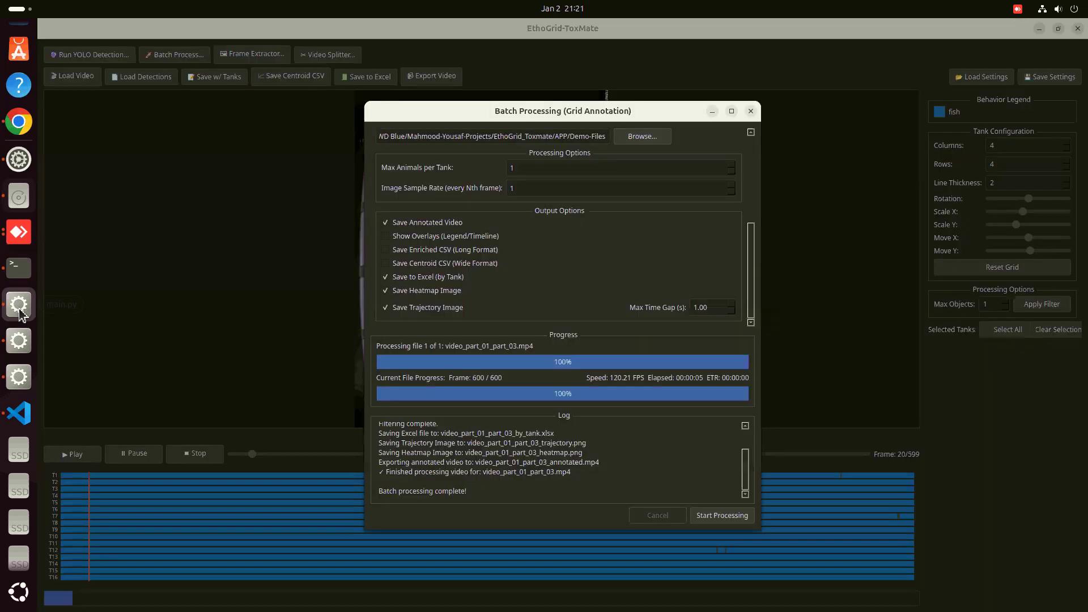
pyautogui.click(750, 111)
pyautogui.moveTo(549, 1)
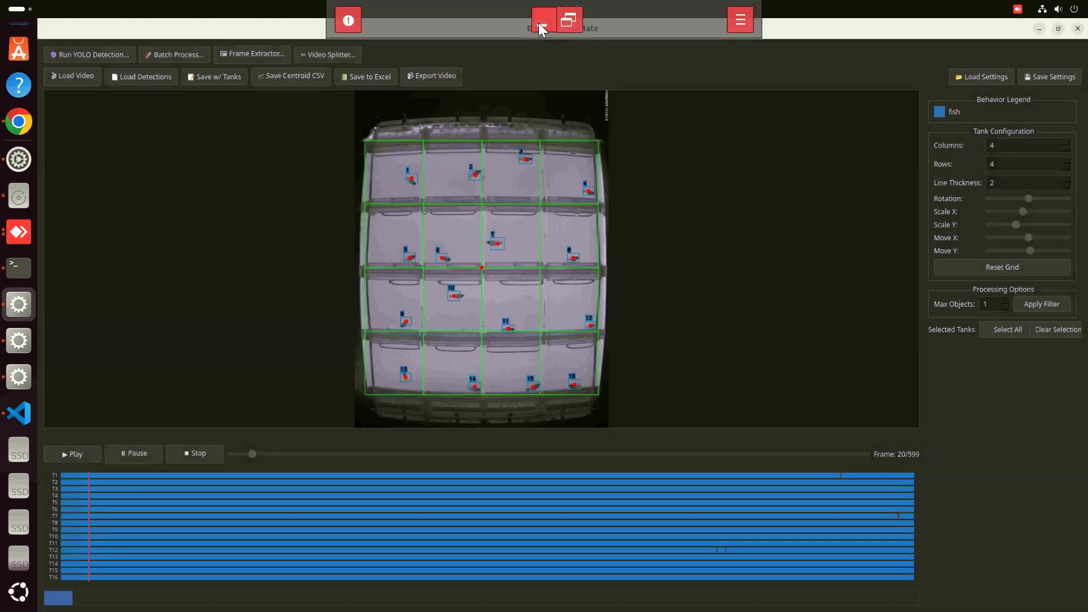
pyautogui.click(541, 24)
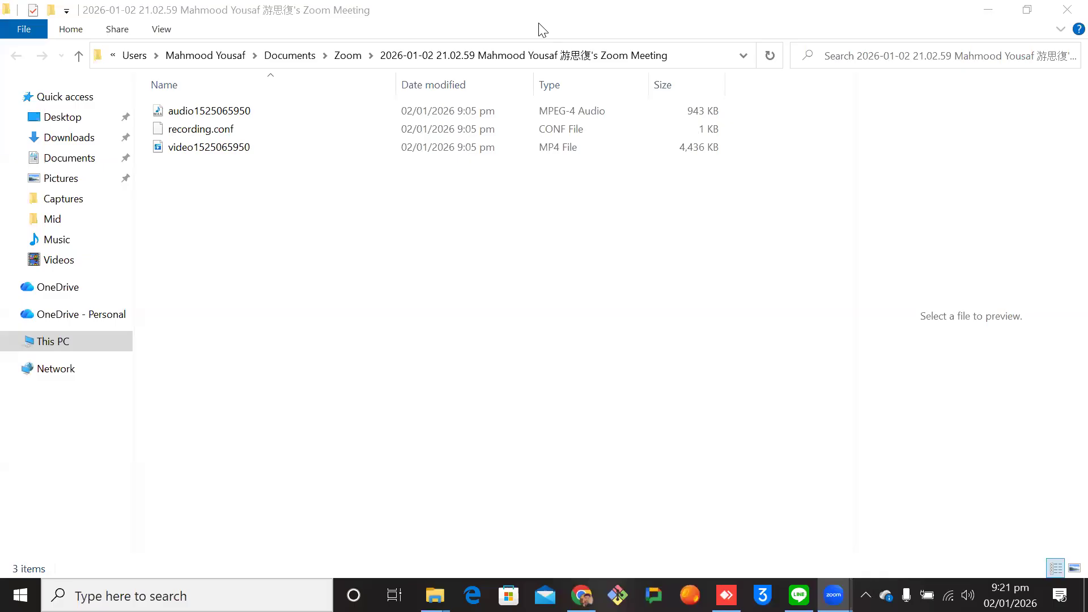